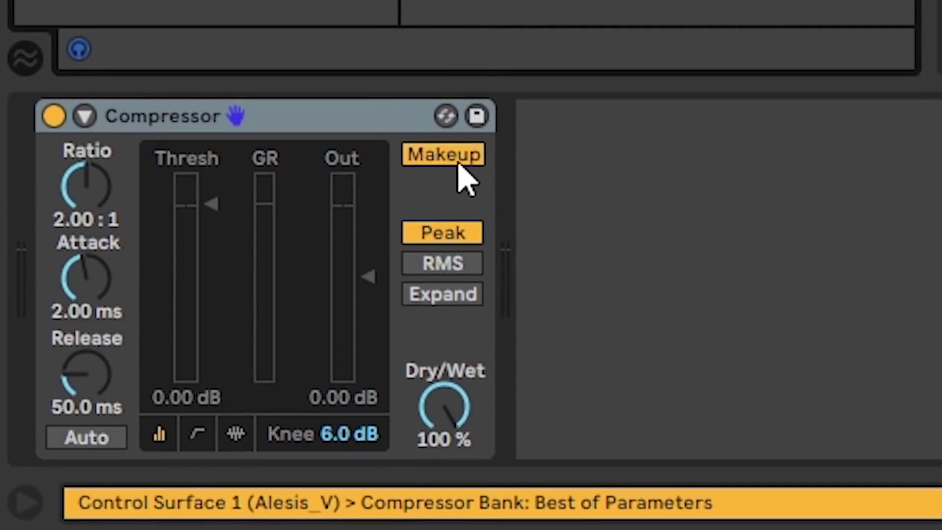
- Set the Compressor to inf:1 ratio, 0.09 ms attack, makeup off, -13.1 dB threshold, 10.2 dB output
{"action": "left_click", "coordinate": [460, 171]}
{"action": "left_click", "coordinate": [212, 205]}
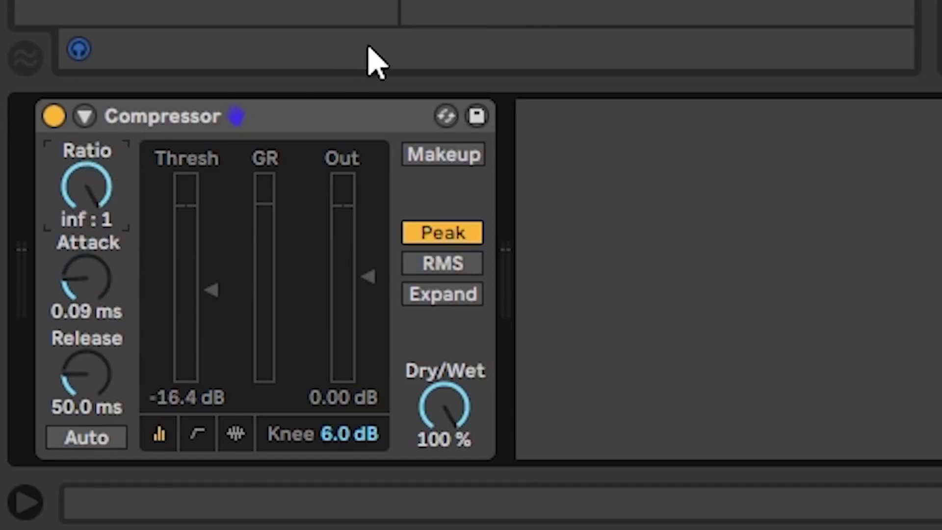
{"action": "key", "text": "space"}
{"action": "left_click", "coordinate": [213, 294]}
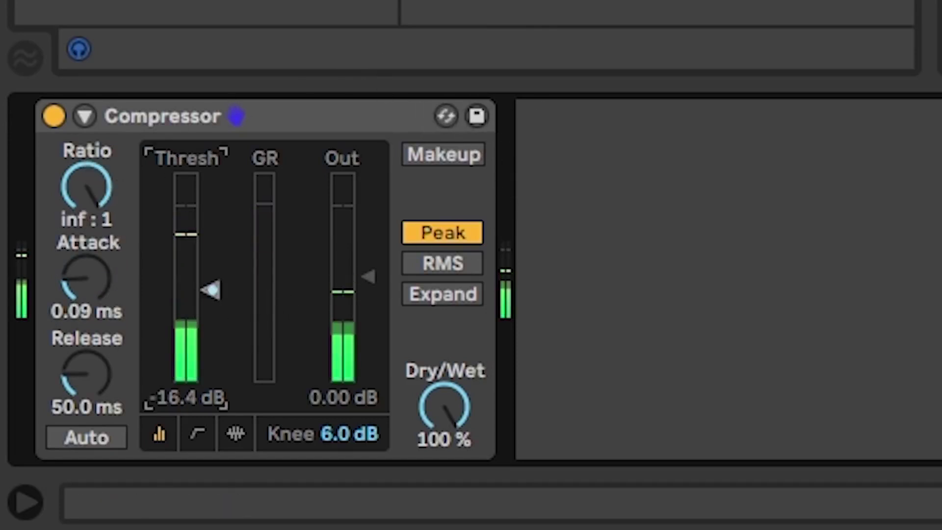
{"action": "left_click_drag", "start_coordinate": [210, 291], "coordinate": [209, 272]}
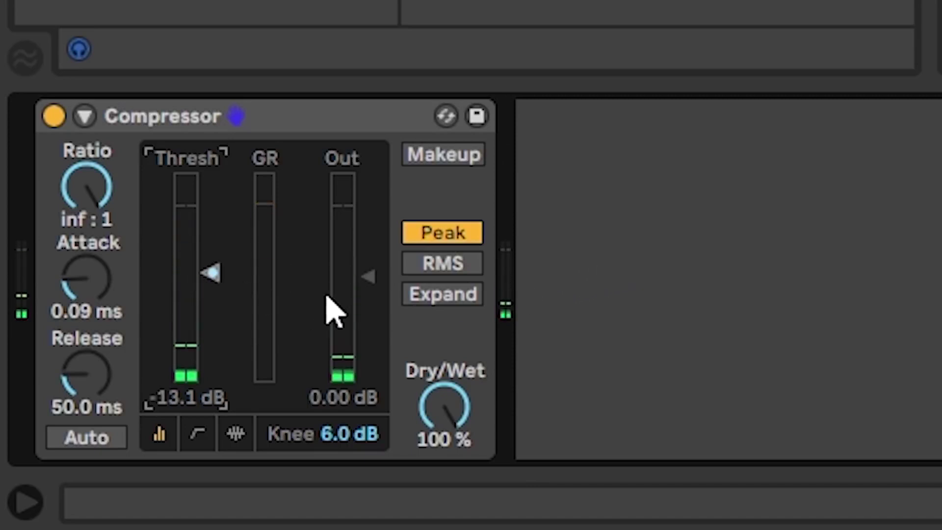
{"action": "left_click_drag", "start_coordinate": [368, 278], "coordinate": [369, 261]}
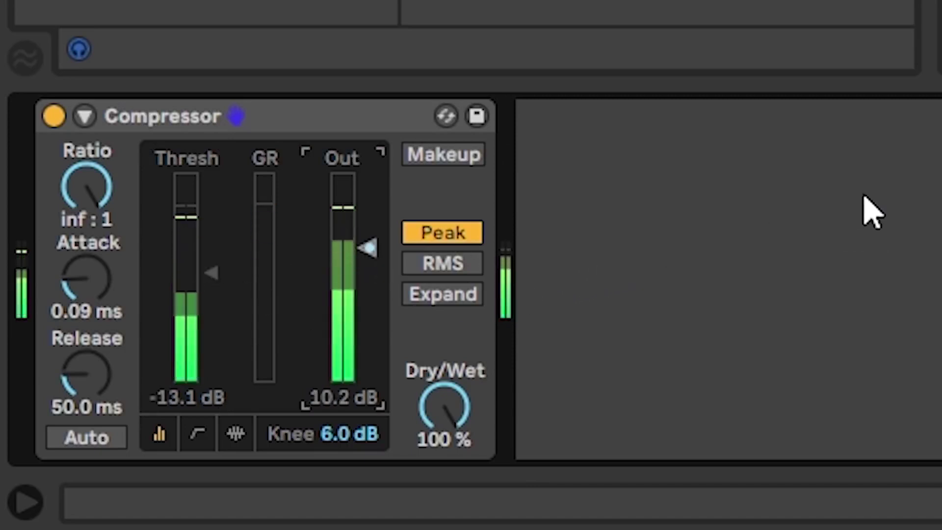
{"action": "key", "text": "Return"}
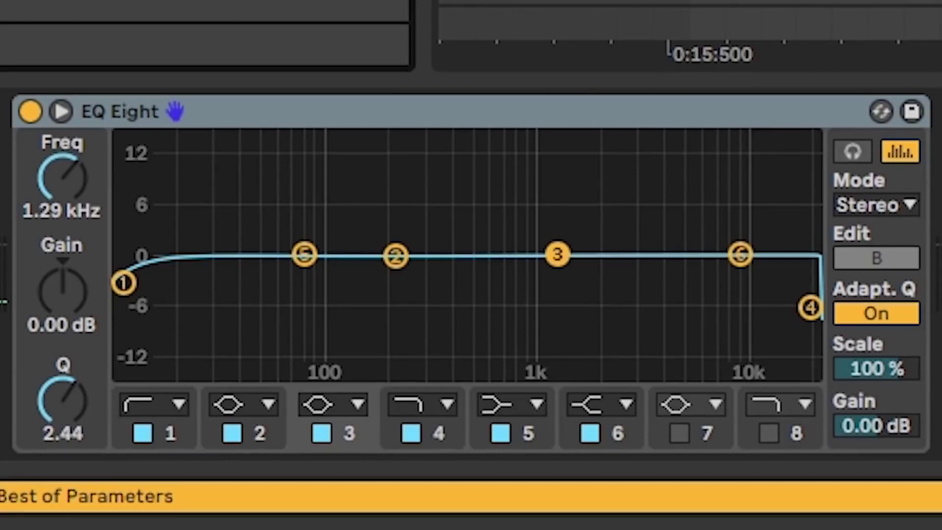
- Cut EQ Eight band 3 by 5.58 dB at 5.74 kHz and audition the vocal
{"action": "mouse_move", "coordinate": [558, 256]}
{"action": "left_mouse_down"}
{"action": "mouse_move", "coordinate": [690, 174]}
{"action": "mouse_move", "coordinate": [691, 295]}
{"action": "left_mouse_up"}
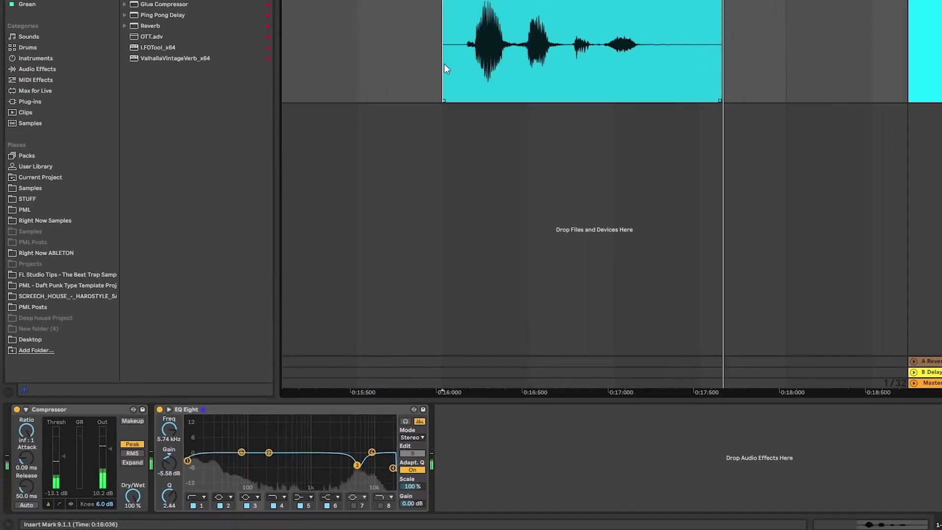
{"action": "left_click", "coordinate": [445, 118]}
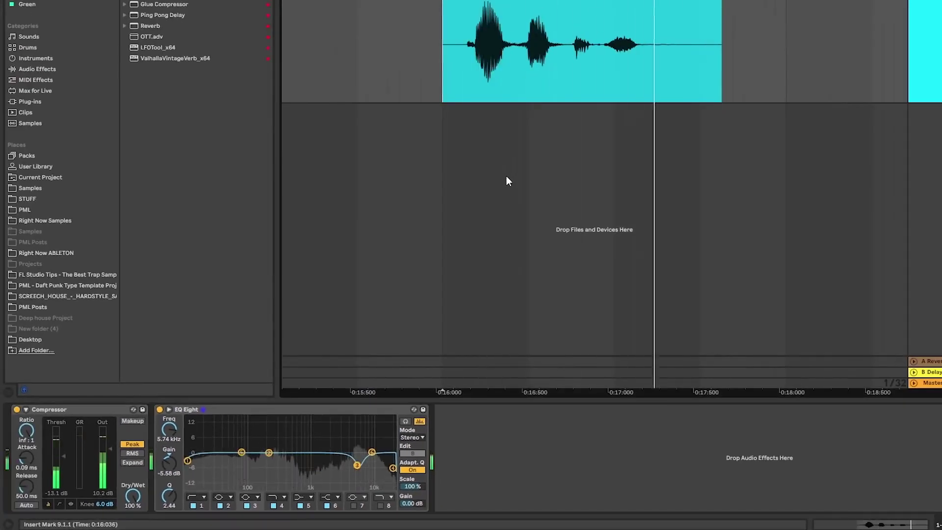
{"action": "key", "text": "space"}
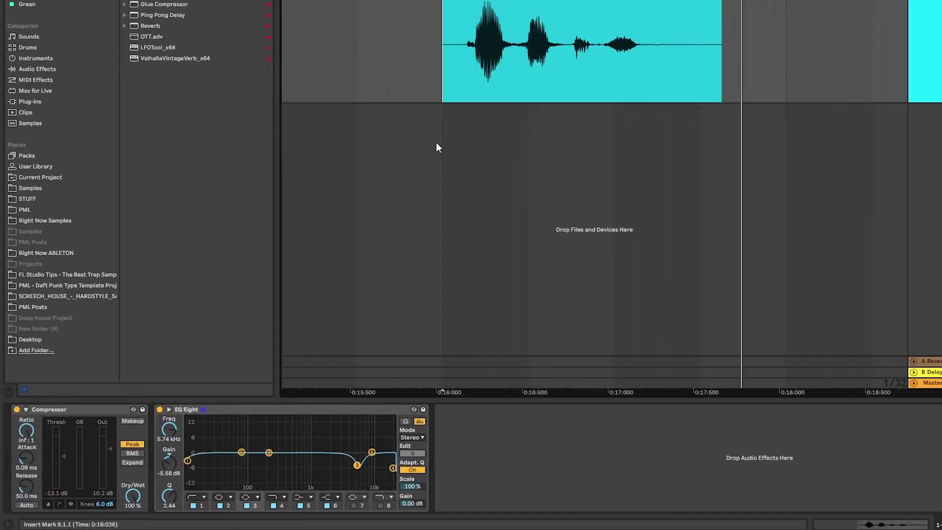
- Load Reverb at 100% wet, loop the clip opening, and engage Freeze
{"action": "double_click", "coordinate": [161, 26]}
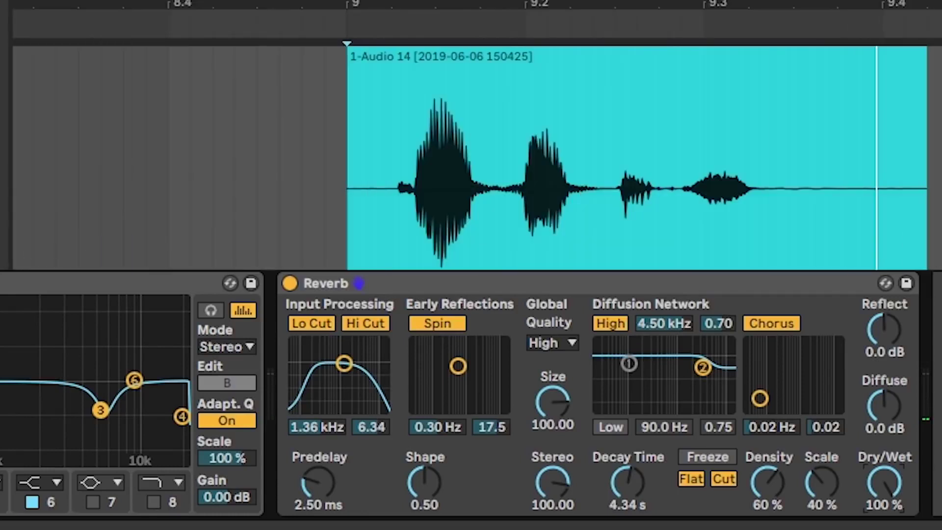
{"action": "left_click_drag", "start_coordinate": [485, 202], "coordinate": [15, 201]}
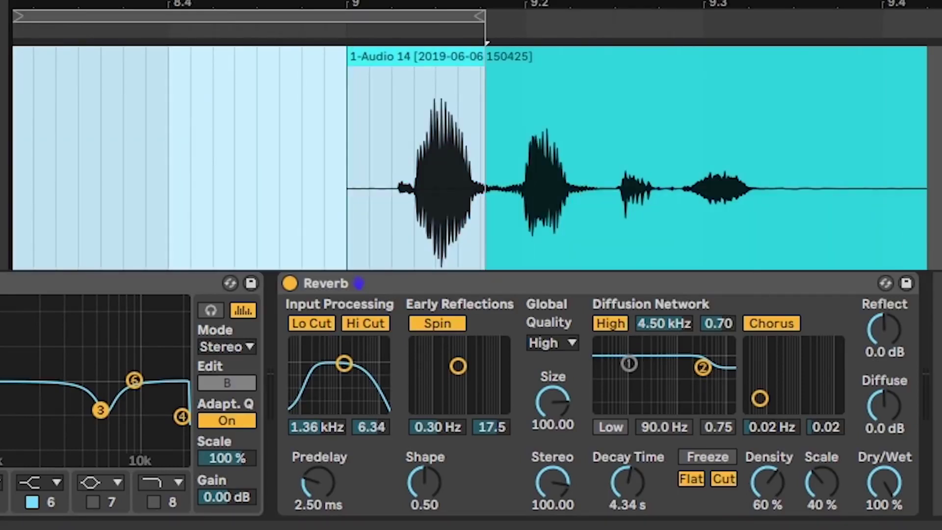
{"action": "left_click", "coordinate": [717, 458]}
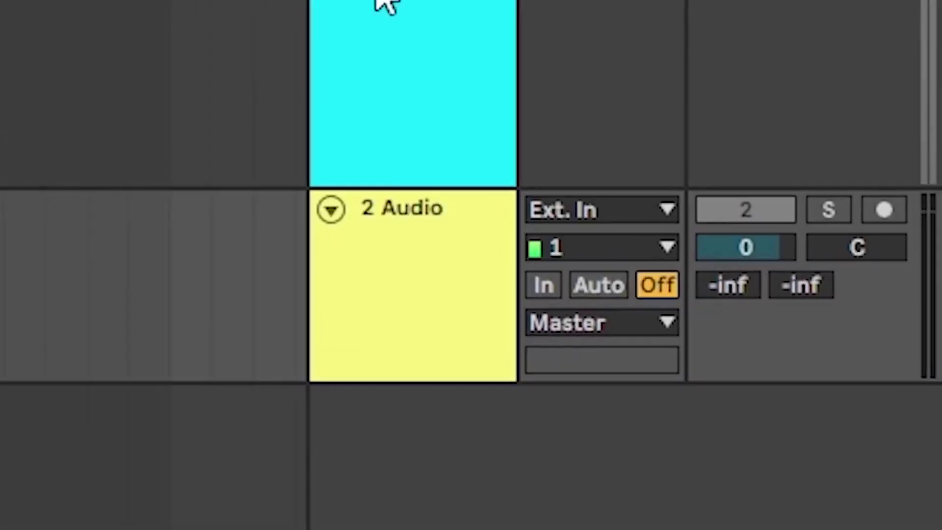
- Record the frozen reverb tail onto track 2 using the Resampling input
{"action": "left_click", "coordinate": [630, 214]}
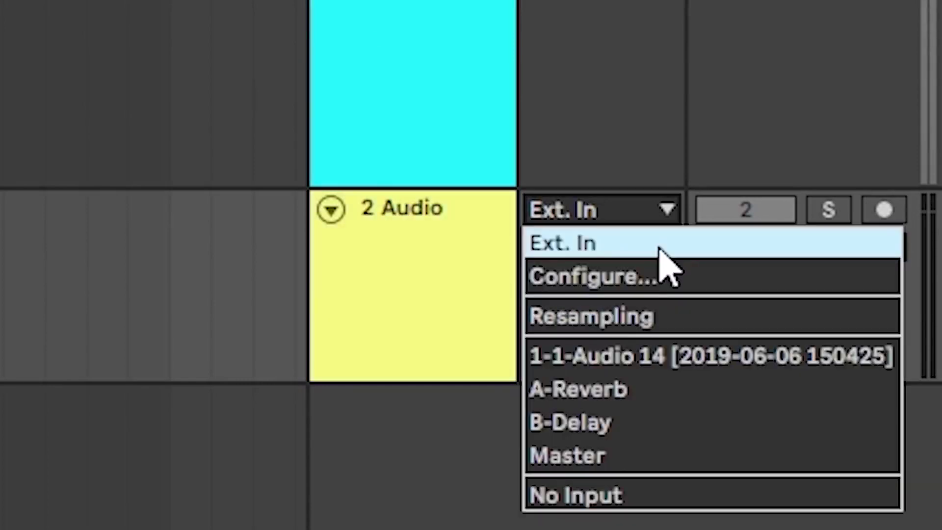
{"action": "left_click", "coordinate": [648, 317]}
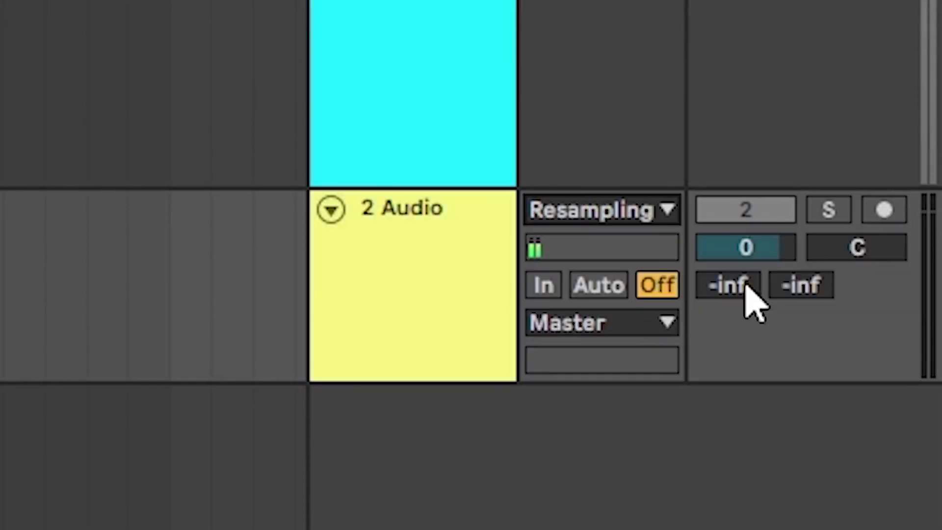
{"action": "left_click", "coordinate": [887, 214]}
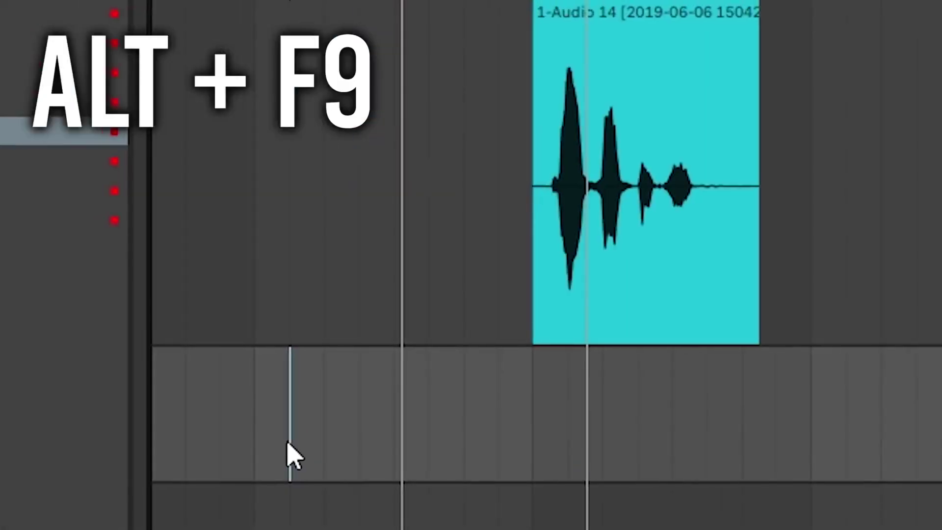
{"action": "key", "text": "alt+F9"}
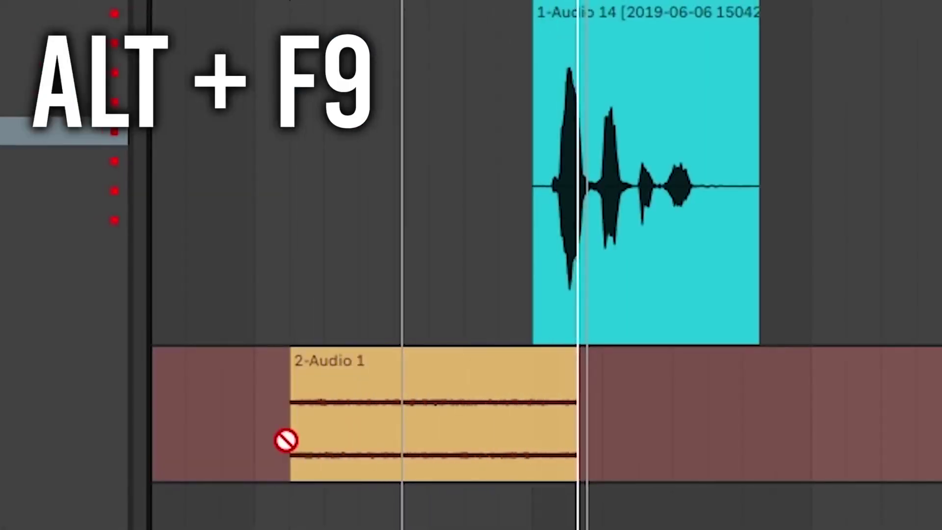
{"action": "key", "text": "space"}
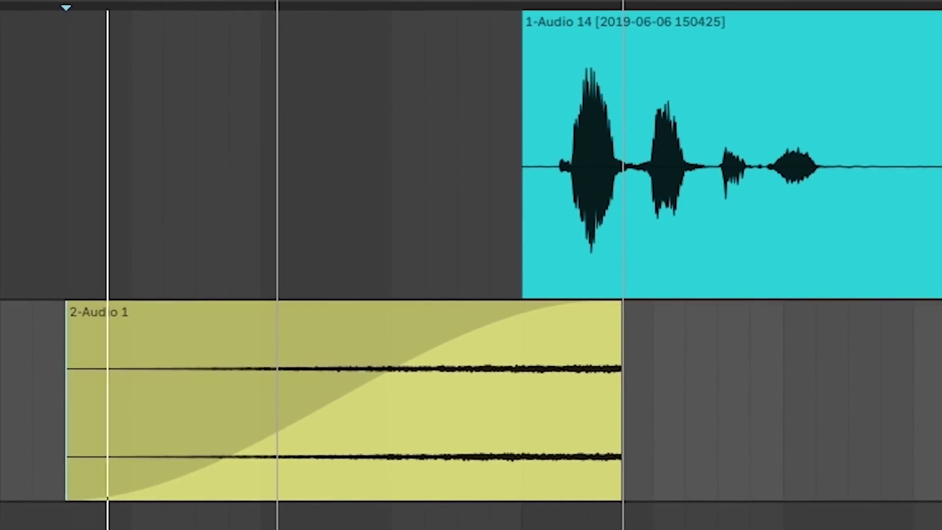
- Give the recorded clip a long fade-in and a short fade-out
{"action": "left_click_drag", "start_coordinate": [278, 412], "coordinate": [498, 413]}
{"action": "left_click", "coordinate": [60, 431]}
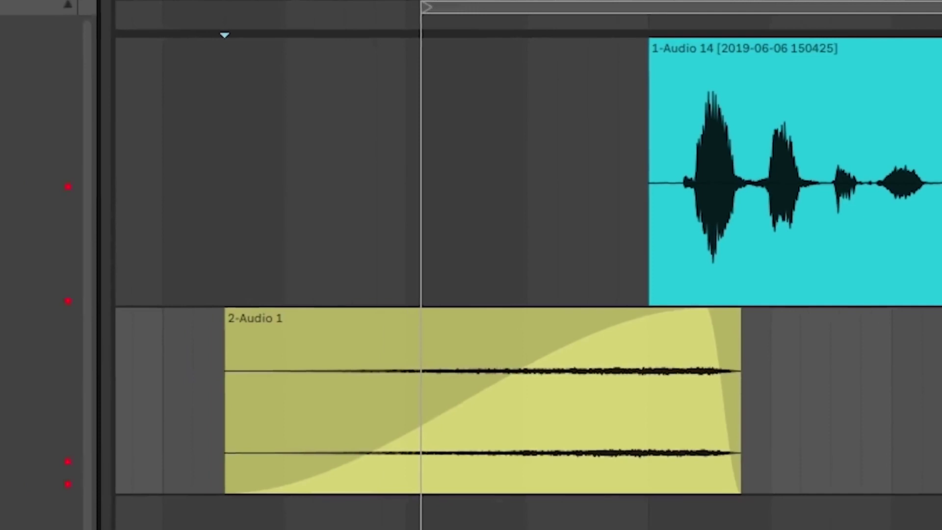
{"action": "key", "text": "ctrl+f"}
{"action": "type", "text": "auto"}
- Load Auto Pan on track 2 with 100% amount and 0° phase, and show its Rate automation
{"action": "left_click_drag", "start_coordinate": [264, 107], "coordinate": [571, 250]}
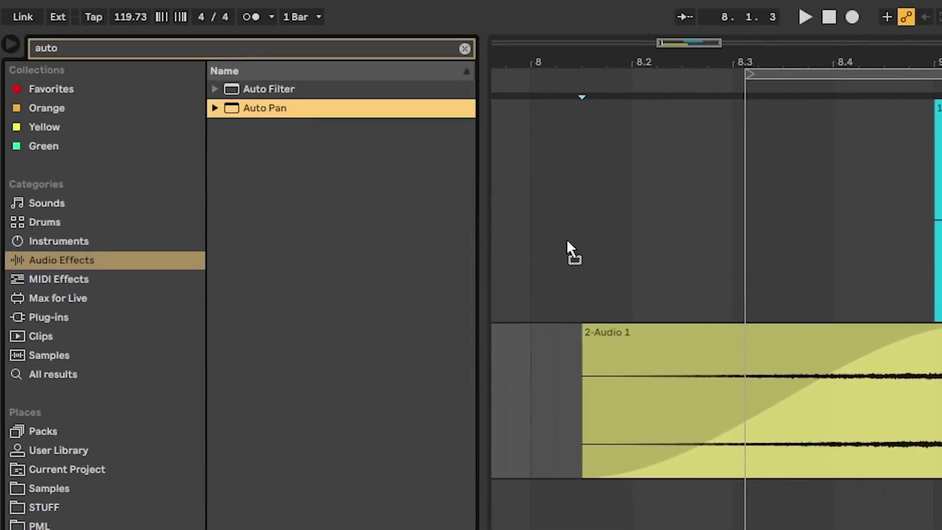
{"action": "left_click_drag", "start_coordinate": [758, 398], "coordinate": [612, 442]}
{"action": "left_click_drag", "start_coordinate": [84, 324], "coordinate": [85, 280]}
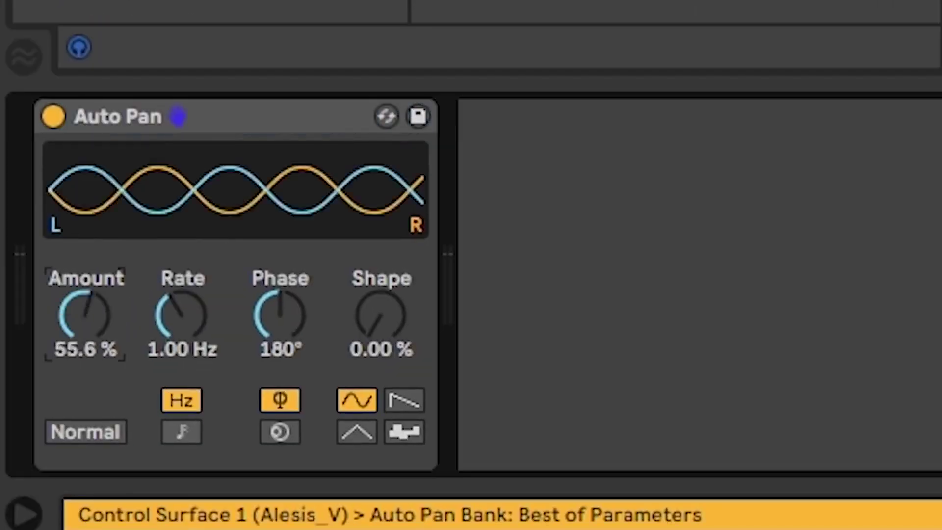
{"action": "left_click_drag", "start_coordinate": [295, 324], "coordinate": [307, 357]}
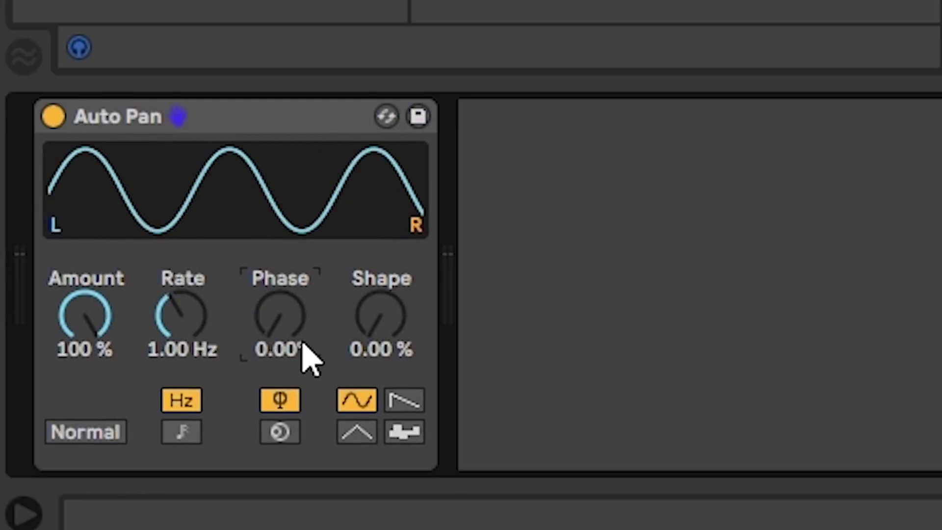
{"action": "mouse_move", "coordinate": [183, 324]}
{"action": "left_mouse_down"}
{"action": "mouse_move", "coordinate": [205, 294]}
{"action": "mouse_move", "coordinate": [221, 328]}
{"action": "left_mouse_up"}
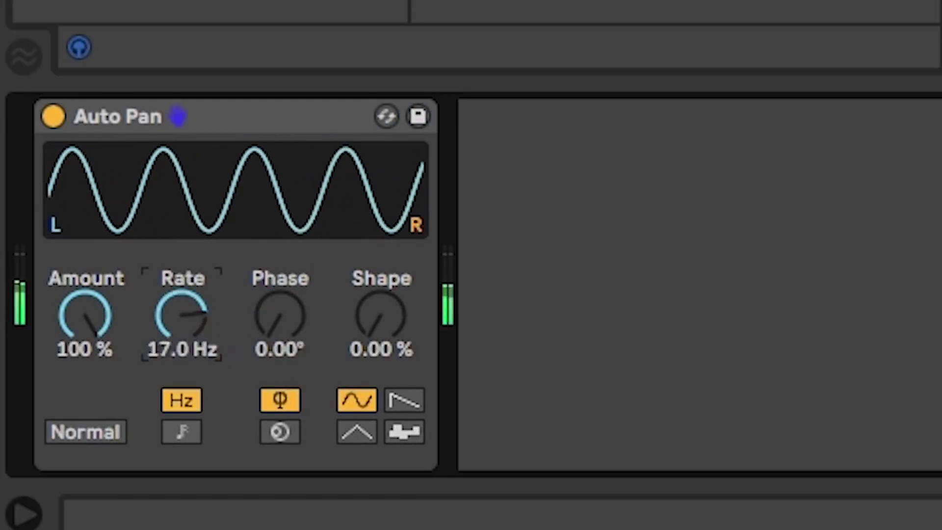
{"action": "right_click", "coordinate": [185, 331]}
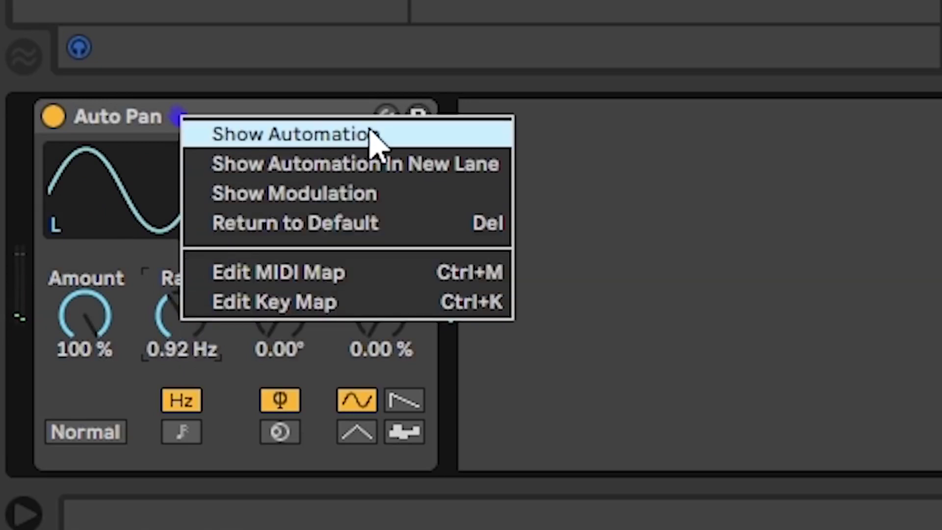
{"action": "left_click", "coordinate": [389, 140]}
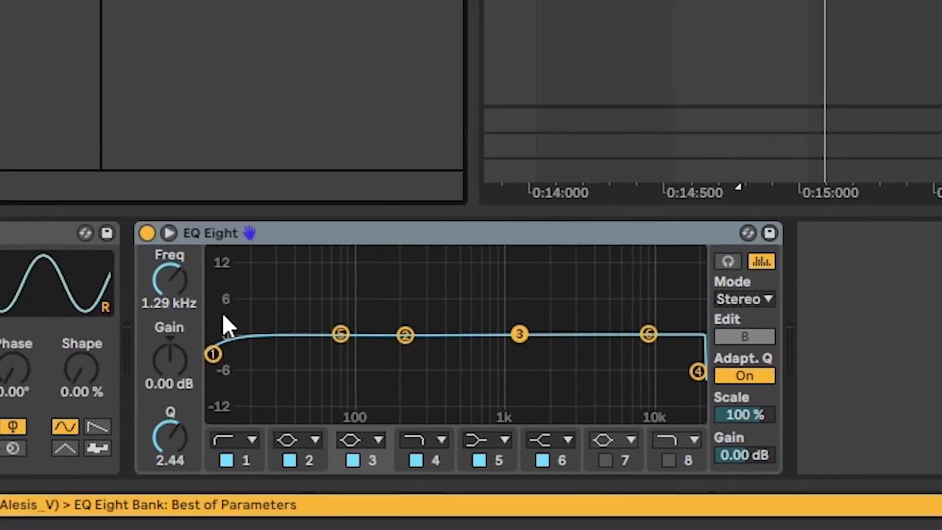
- Set EQ Eight's low cut near 272 Hz and a +8.55 dB high boost at 1.94 kHz
{"action": "left_click_drag", "start_coordinate": [213, 354], "coordinate": [422, 352]}
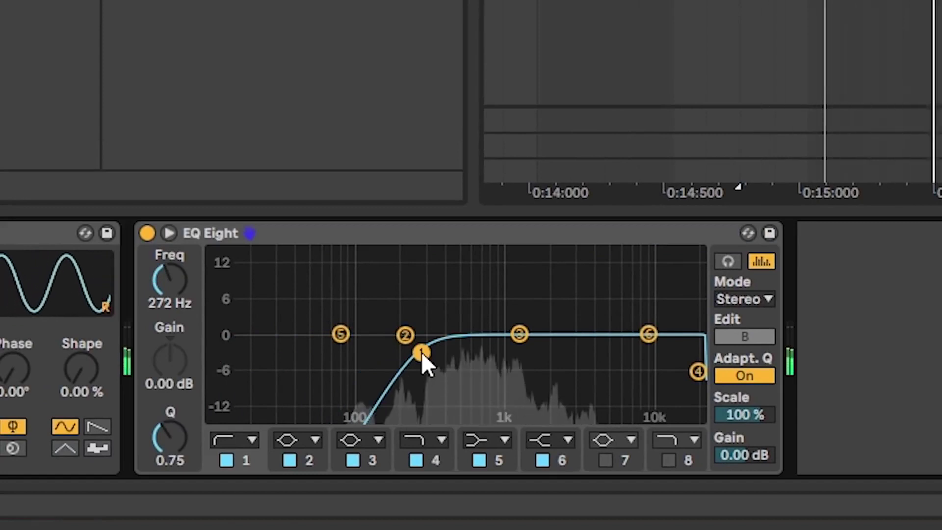
{"action": "mouse_move", "coordinate": [648, 334]}
{"action": "left_mouse_down"}
{"action": "mouse_move", "coordinate": [545, 287]}
{"action": "mouse_move", "coordinate": [608, 285]}
{"action": "left_mouse_up"}
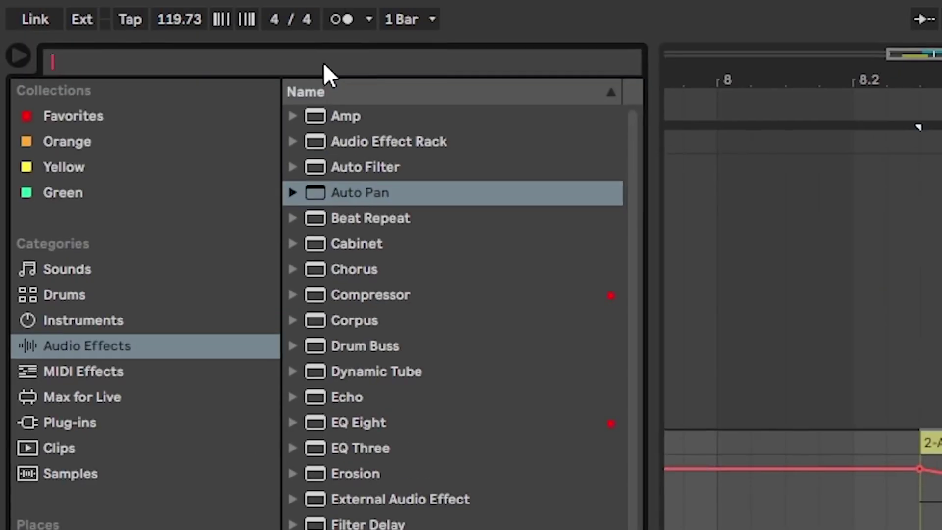
{"action": "type", "text": "ped"}
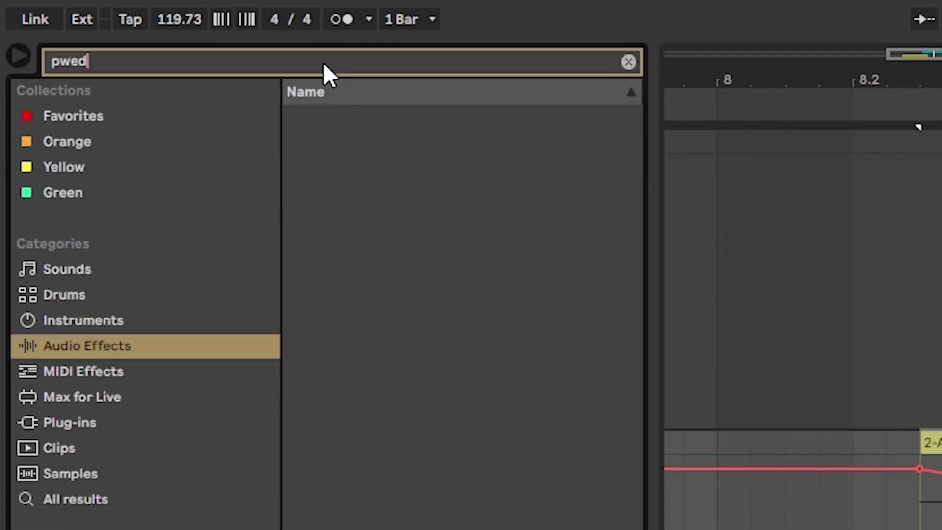
{"action": "type", "text": "al"}
- Load Pedal in Distort mode with 5.6% gain, 41% dry/wet and -7.3 dB output
{"action": "left_click", "coordinate": [361, 142]}
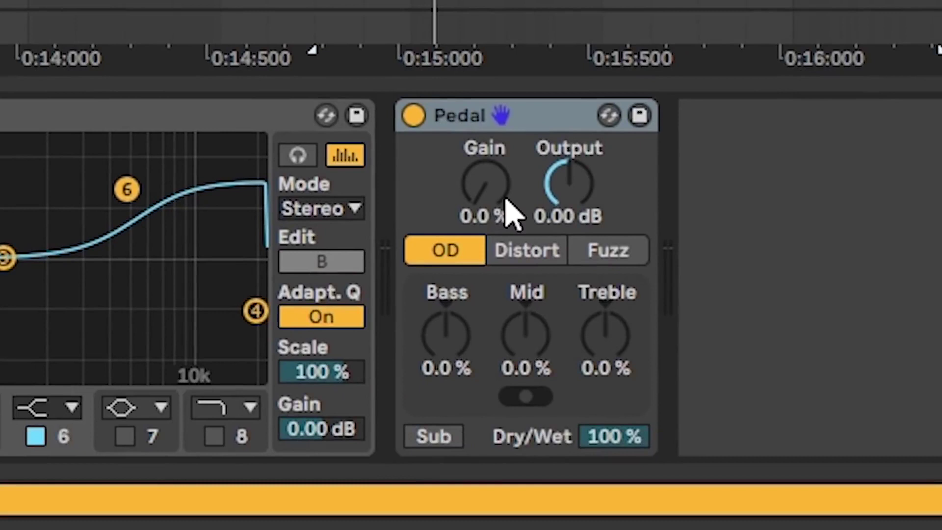
{"action": "left_click_drag", "start_coordinate": [501, 193], "coordinate": [501, 184]}
{"action": "left_click", "coordinate": [545, 254]}
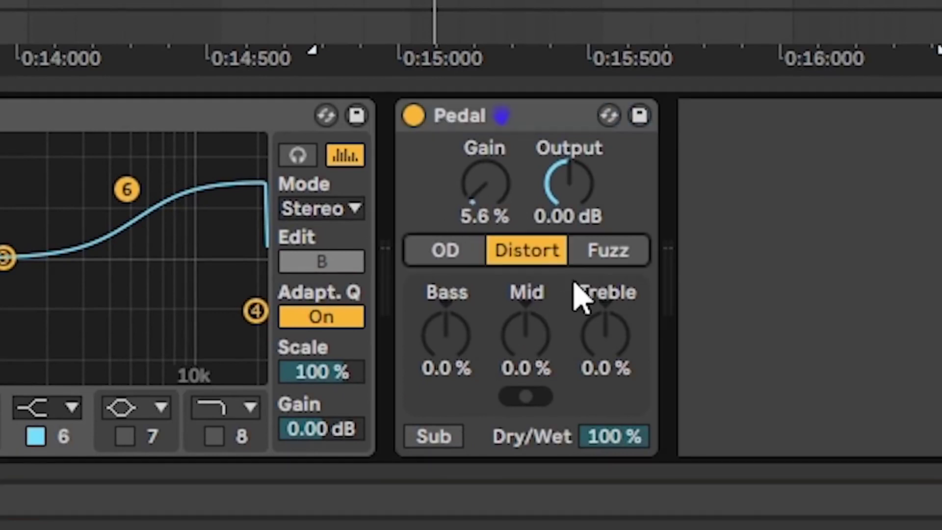
{"action": "left_click_drag", "start_coordinate": [615, 436], "coordinate": [615, 449]}
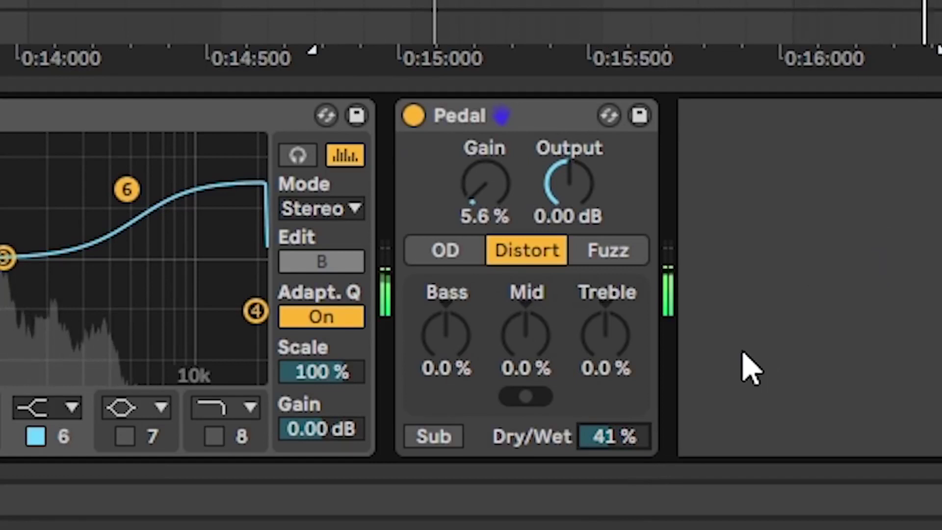
{"action": "left_click_drag", "start_coordinate": [569, 184], "coordinate": [569, 202]}
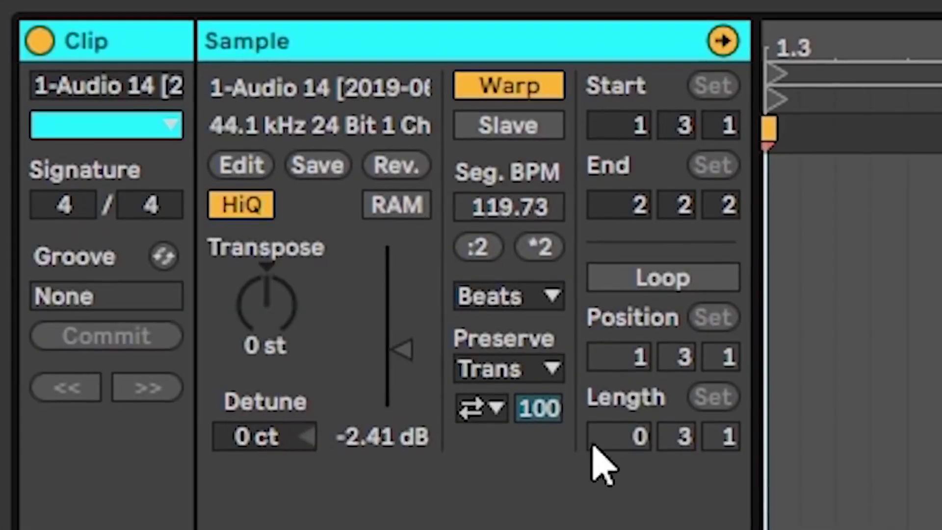
- Transpose the copied vocal clip to -8 st and set its warp mode to Complex Pro
{"action": "left_click_drag", "start_coordinate": [265, 346], "coordinate": [265, 352]}
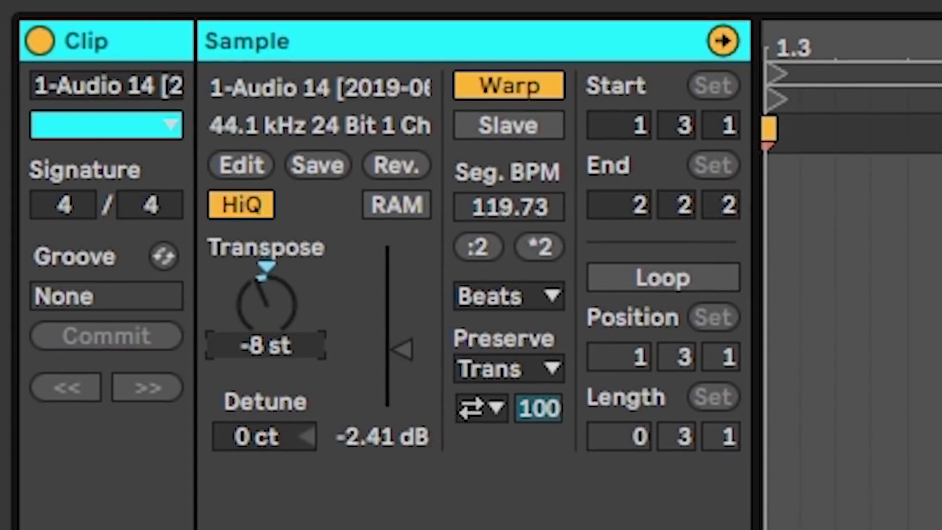
{"action": "left_click", "coordinate": [544, 296]}
{"action": "left_click", "coordinate": [526, 507]}
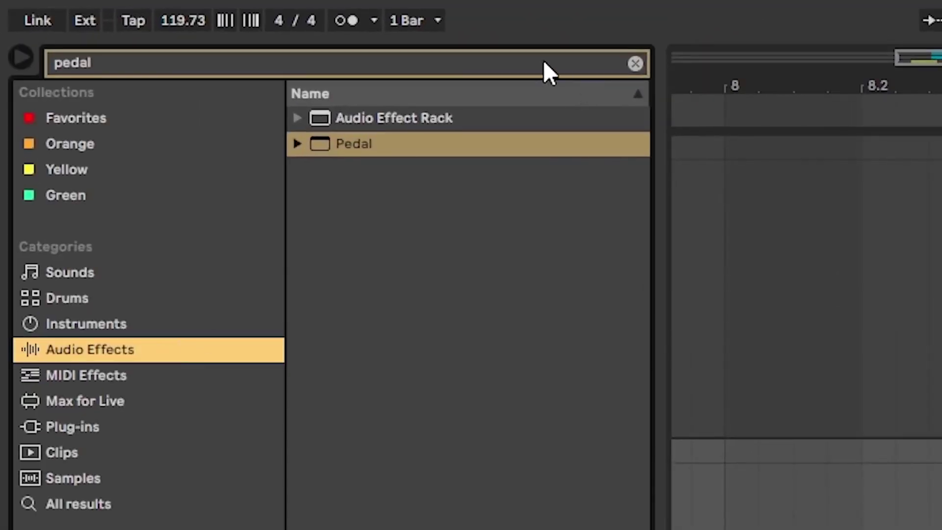
- Load Simple Delay in Time mode with 1 ms left, 15 ms right, and 100% wet
{"action": "left_click", "coordinate": [544, 62]}
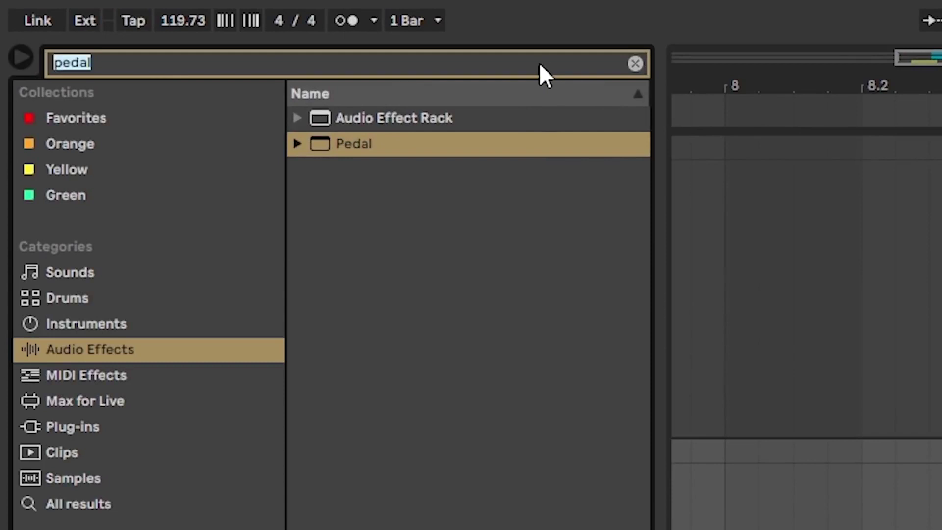
{"action": "type", "text": "simple"}
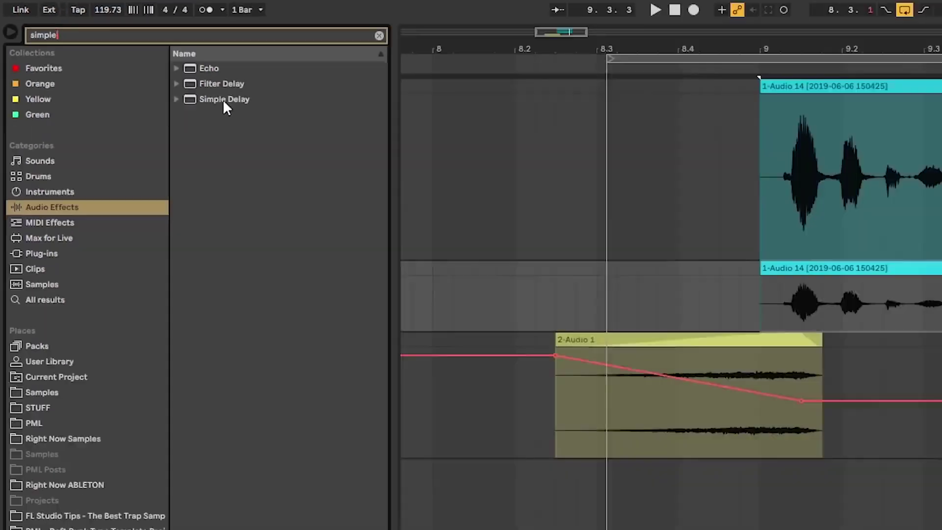
{"action": "left_click", "coordinate": [225, 100]}
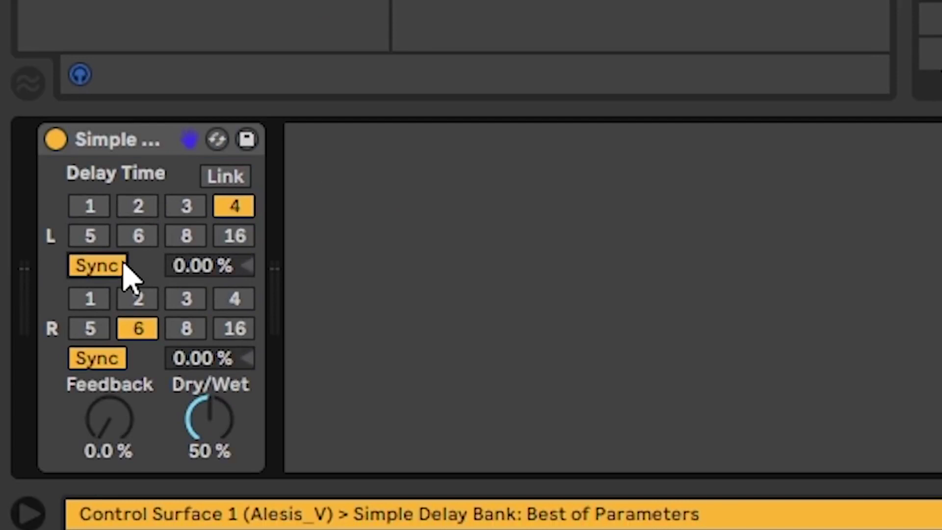
{"action": "left_click", "coordinate": [126, 269]}
{"action": "left_click", "coordinate": [101, 358]}
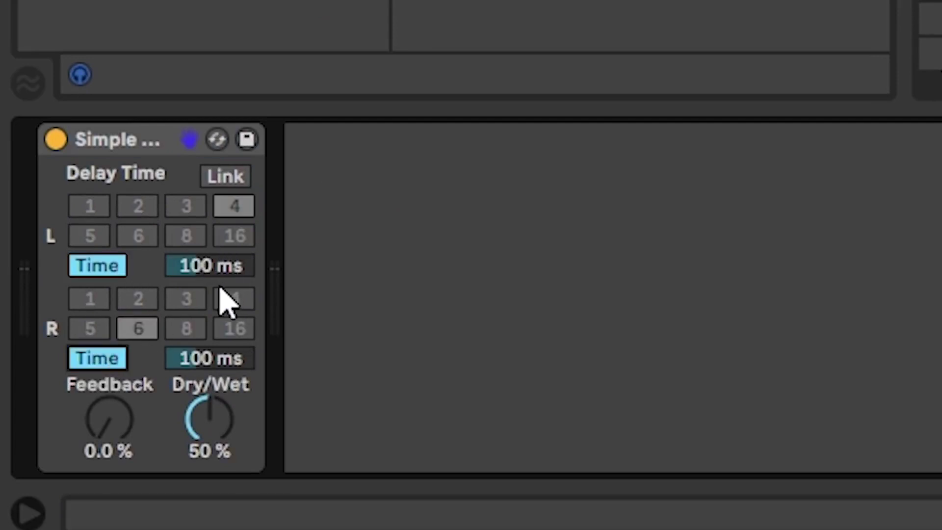
{"action": "left_click_drag", "start_coordinate": [213, 266], "coordinate": [213, 290]}
{"action": "type", "text": "15"}
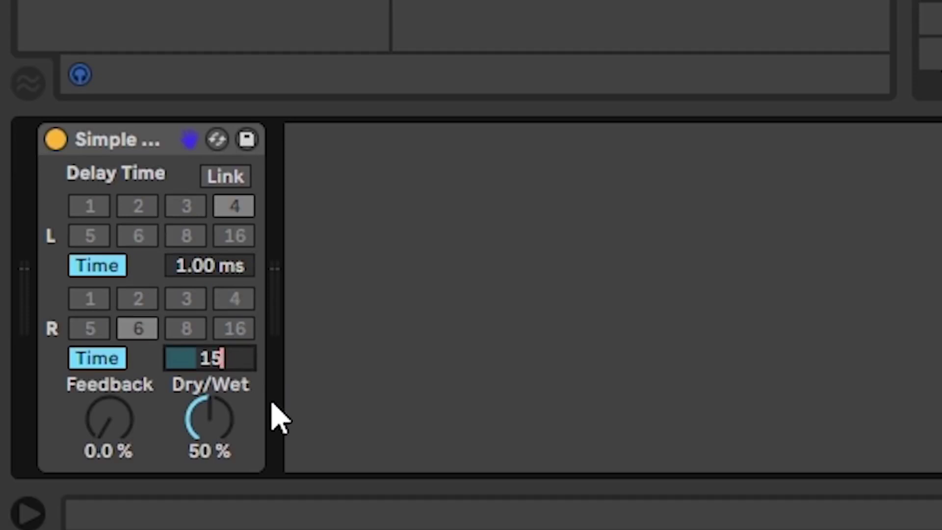
{"action": "key", "text": "Return"}
{"action": "left_click_drag", "start_coordinate": [210, 443], "coordinate": [210, 397]}
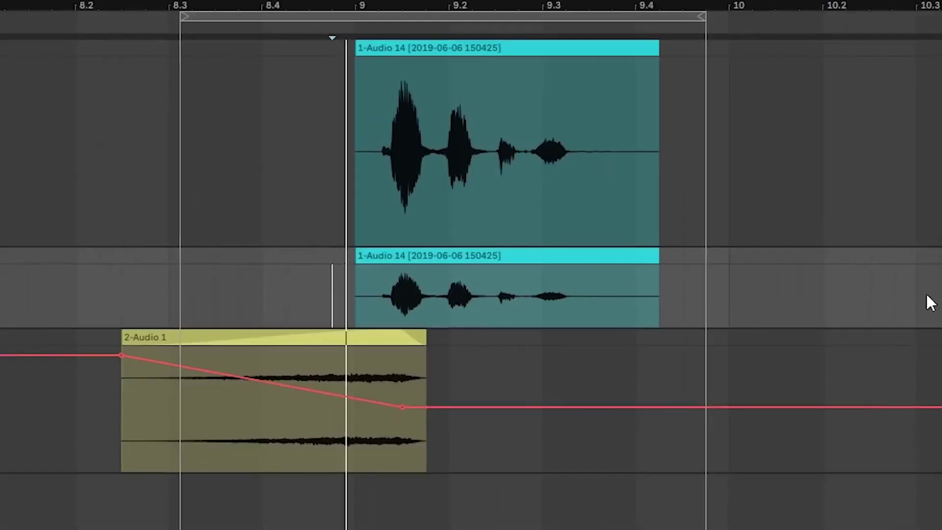
{"action": "left_click", "coordinate": [356, 310]}
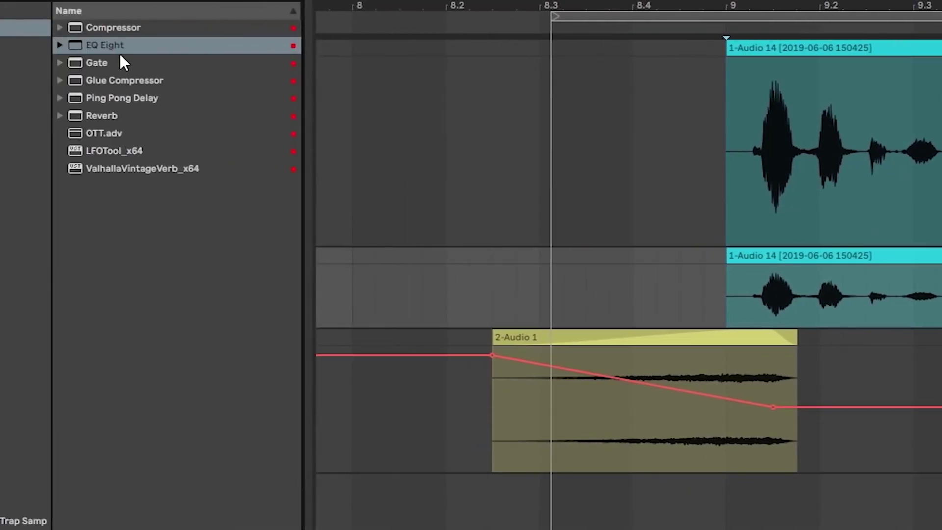
- Load EQ Eight from Favorites with a low cut near 114 Hz and play the result
{"action": "left_click", "coordinate": [120, 51]}
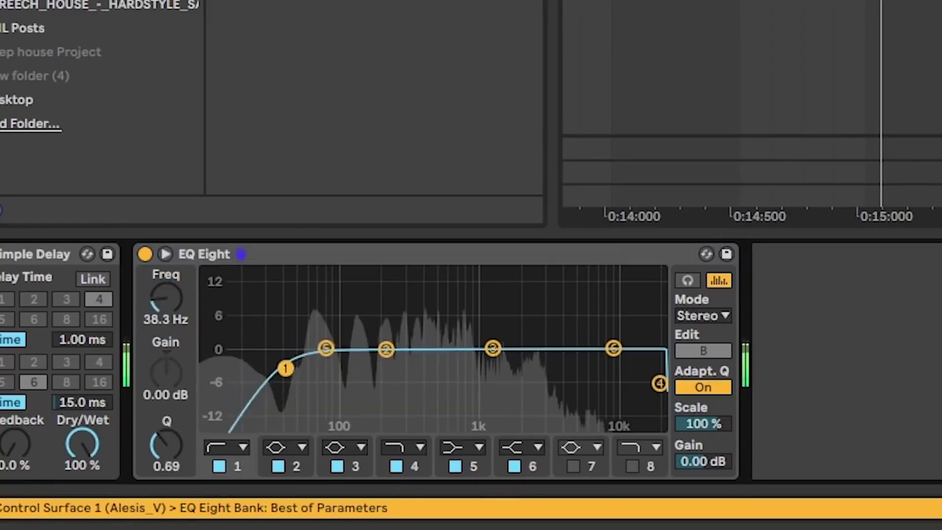
{"action": "left_click_drag", "start_coordinate": [355, 368], "coordinate": [349, 366]}
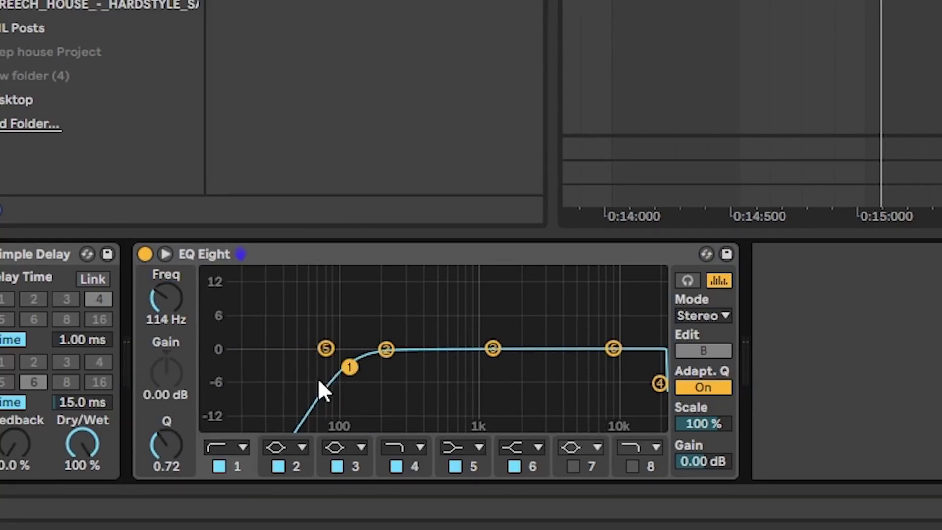
{"action": "key", "text": "space"}
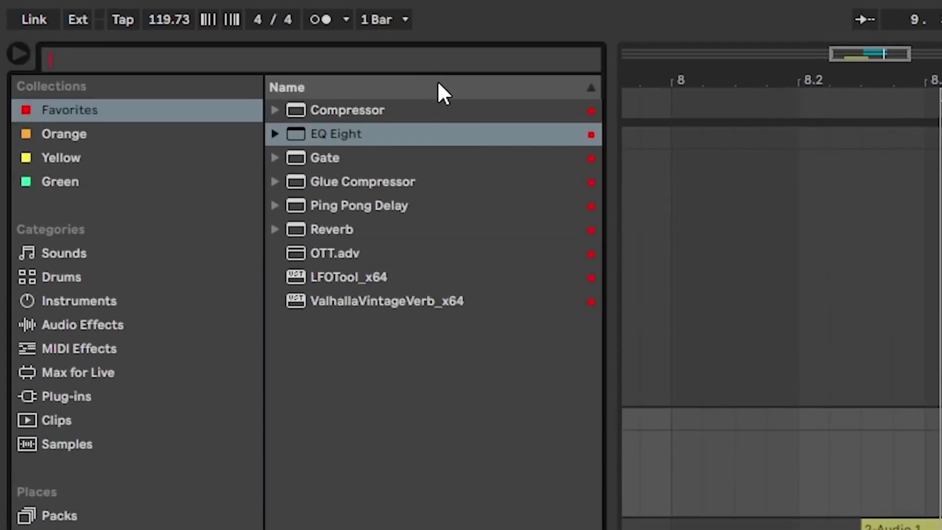
{"action": "type", "text": "p"}
{"action": "type", "text": "edal"}
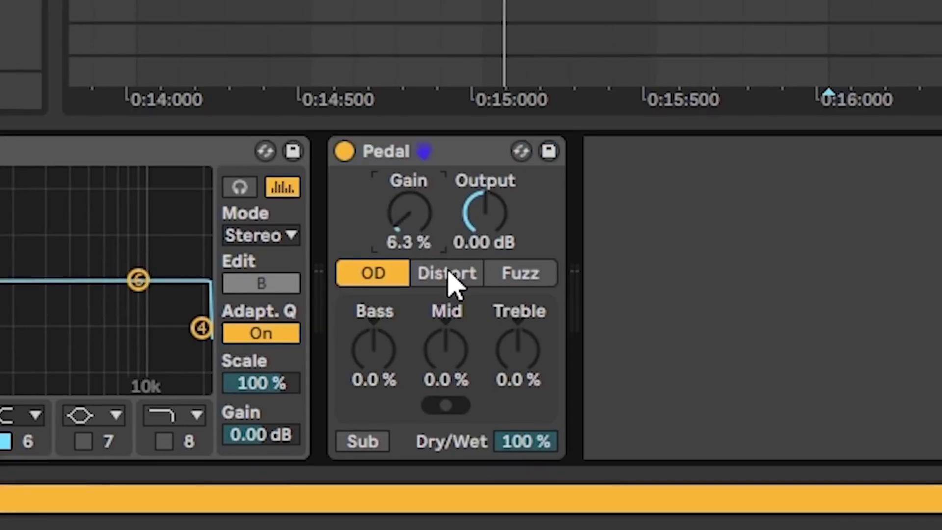
- Put the Pedal in Distort mode, enter 50% dry/wet, and lower its output to −6.03 dB
{"action": "left_click", "coordinate": [447, 274]}
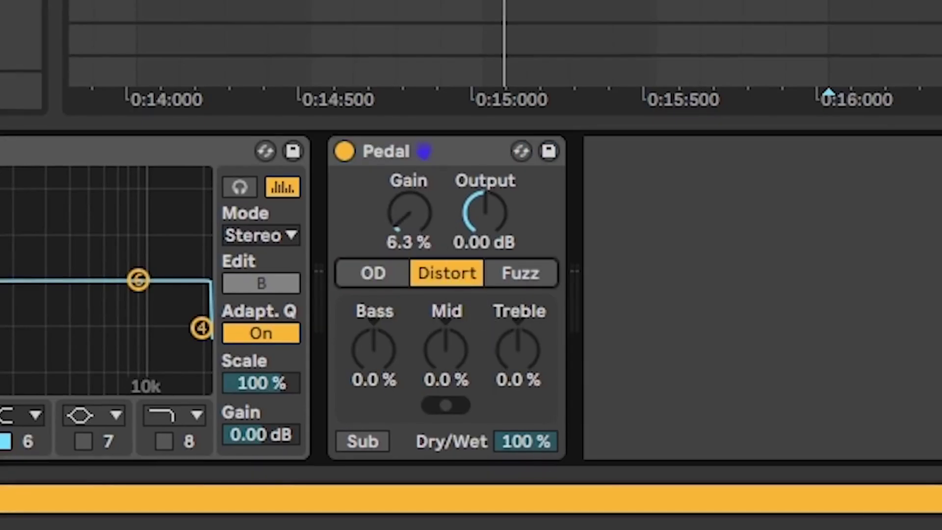
{"action": "type", "text": "50"}
{"action": "key", "text": "Return"}
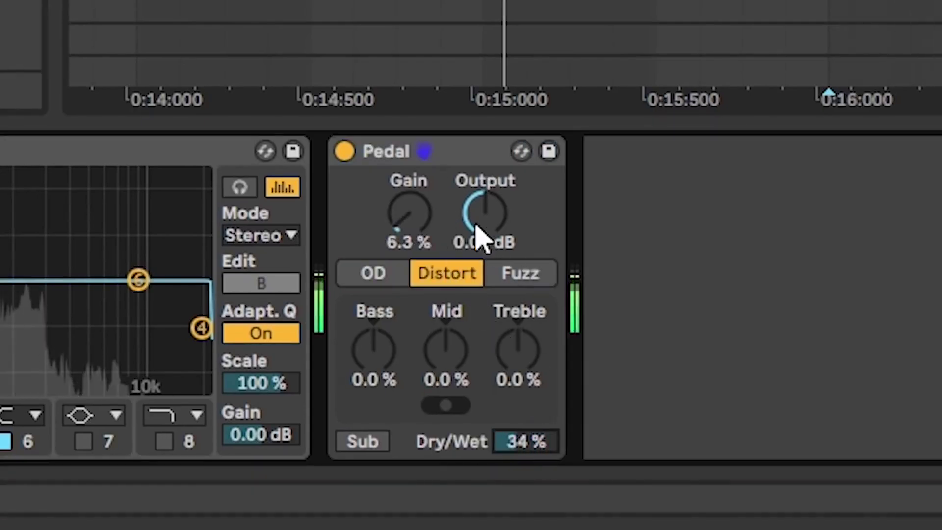
{"action": "left_click_drag", "start_coordinate": [484, 213], "coordinate": [484, 236]}
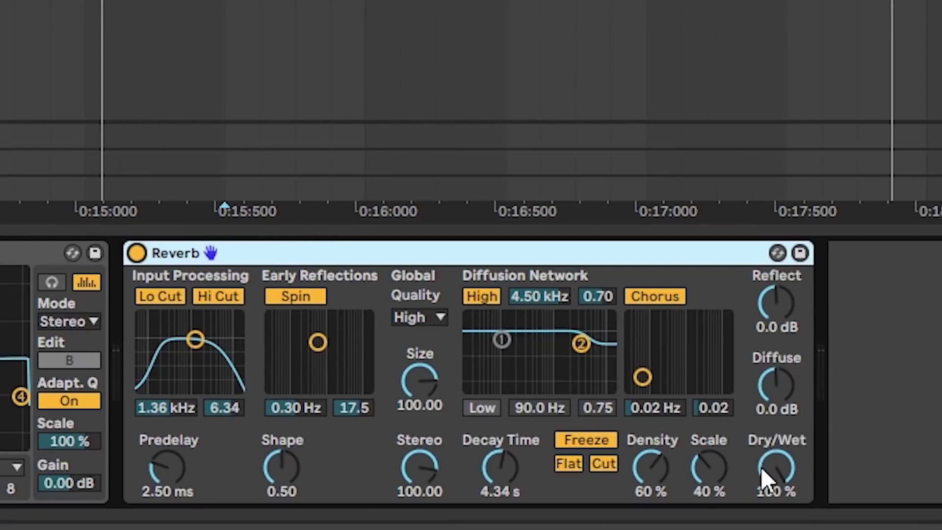
- Set the Reverb to 23% wet, 3.16 s decay, freeze off, and narrow its input around 2.12 kHz
{"action": "left_click_drag", "start_coordinate": [773, 468], "coordinate": [774, 501]}
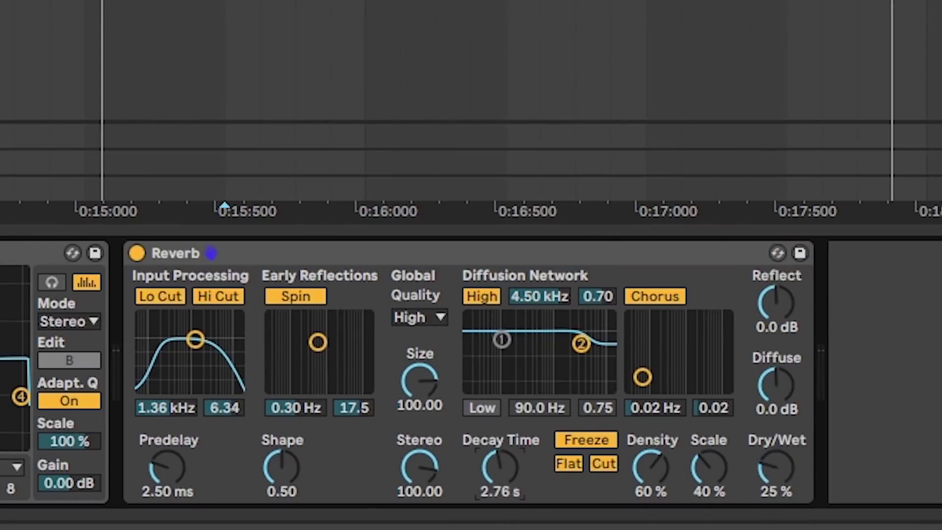
{"action": "left_click_drag", "start_coordinate": [501, 464], "coordinate": [500, 448]}
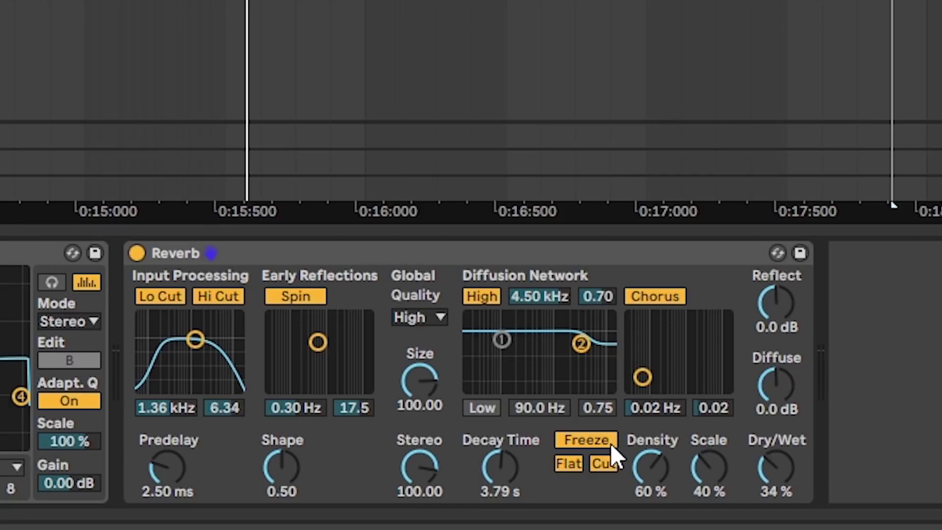
{"action": "left_click", "coordinate": [596, 441]}
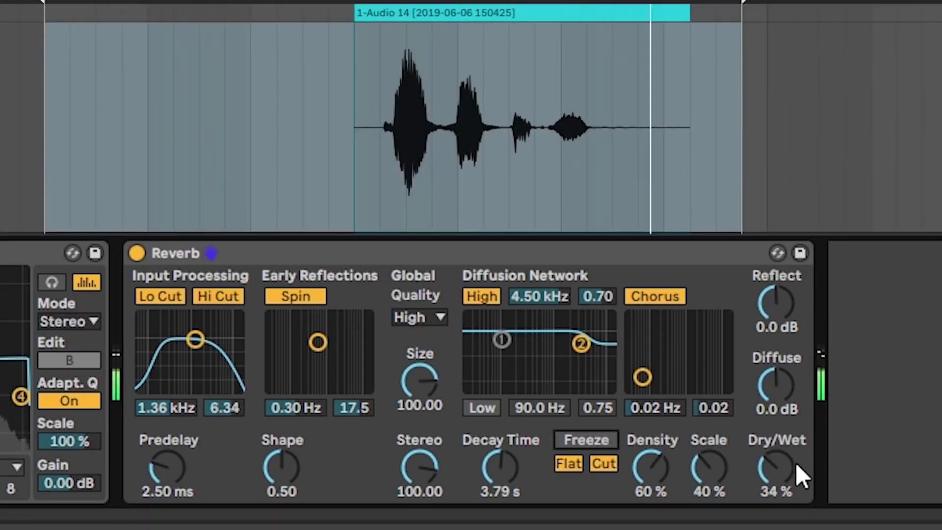
{"action": "left_click_drag", "start_coordinate": [777, 467], "coordinate": [776, 486]}
{"action": "left_click_drag", "start_coordinate": [501, 468], "coordinate": [500, 486]}
{"action": "left_click_drag", "start_coordinate": [195, 341], "coordinate": [198, 371]}
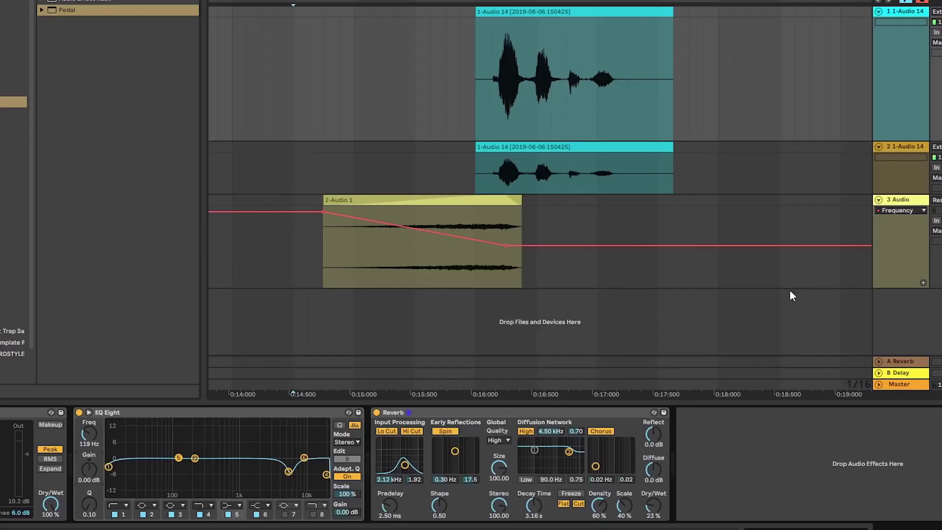
- Drop EQ band 5 to a −14 dB low shelf near 150 Hz, then load OTT at 28% amount
{"action": "left_click_drag", "start_coordinate": [180, 460], "coordinate": [186, 484]}
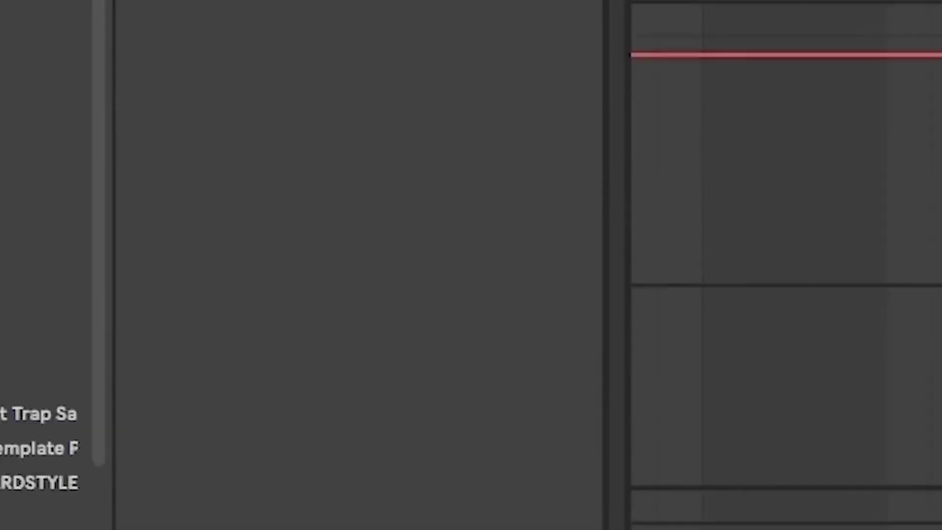
{"action": "type", "text": "tt"}
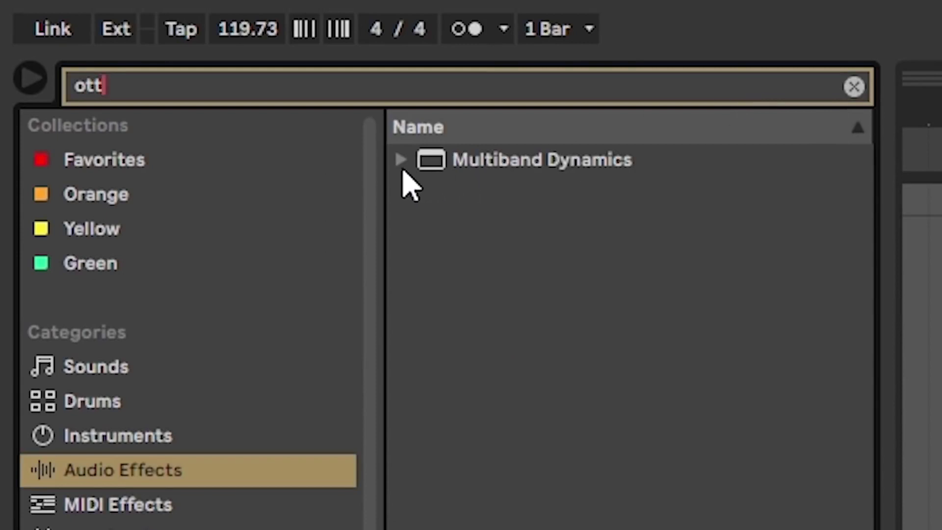
{"action": "left_click", "coordinate": [404, 161]}
{"action": "double_click", "coordinate": [508, 196]}
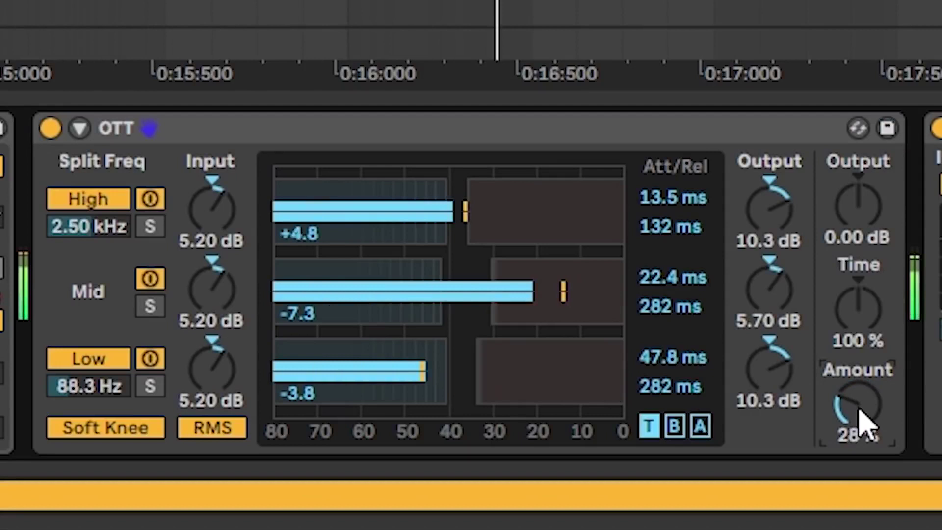
{"action": "left_click_drag", "start_coordinate": [857, 412], "coordinate": [846, 405]}
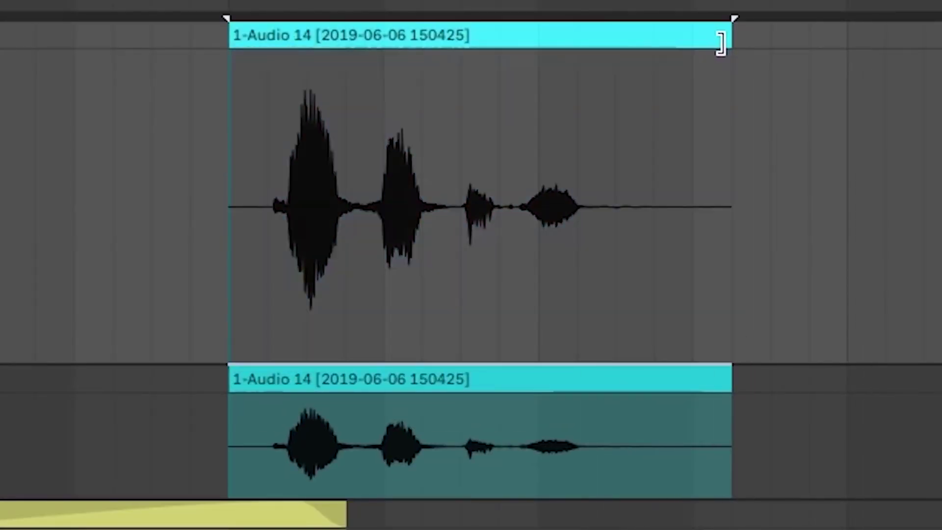
- Trim the top vocal clip to end after the last word and add a fade-out
{"action": "left_click_drag", "start_coordinate": [728, 59], "coordinate": [692, 60]}
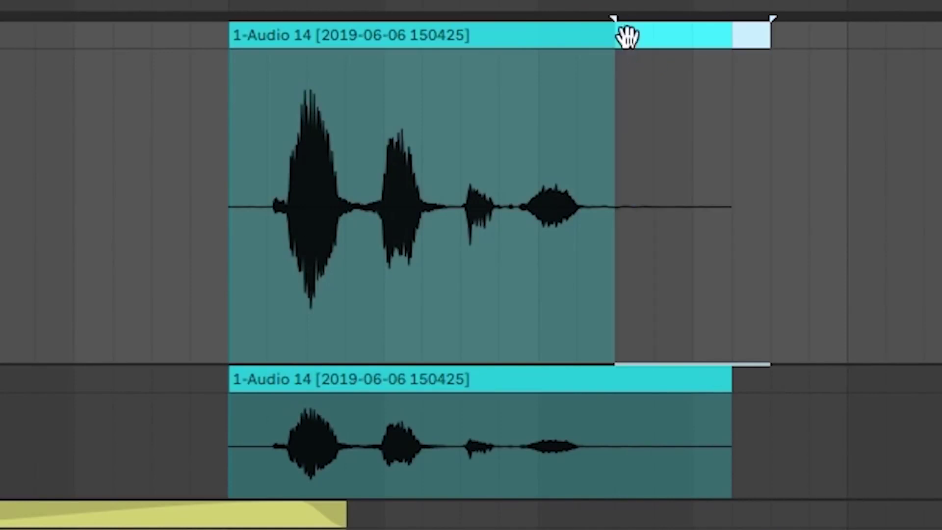
{"action": "left_click_drag", "start_coordinate": [728, 35], "coordinate": [574, 32]}
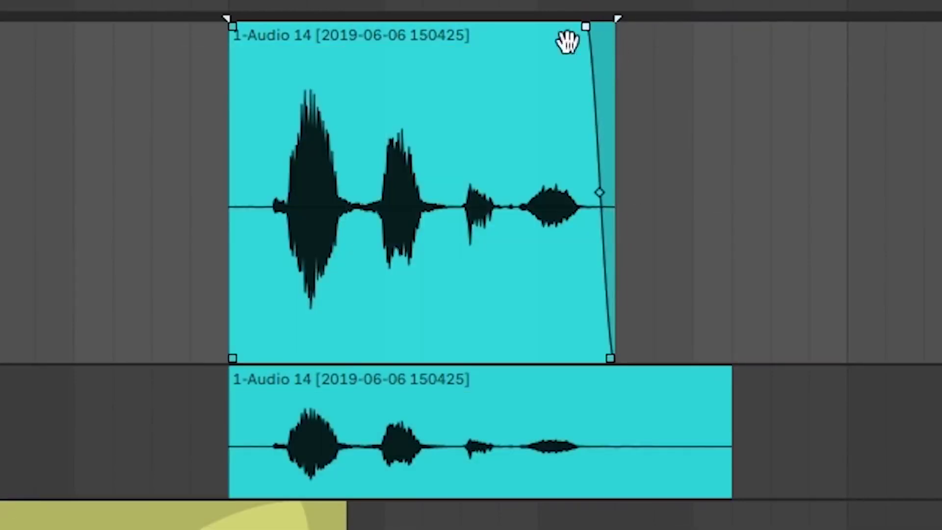
{"action": "left_click", "coordinate": [331, 242]}
- Trim the bottom vocal clip to match the top one, add a fade-in, and audition the edit
{"action": "left_click", "coordinate": [713, 404]}
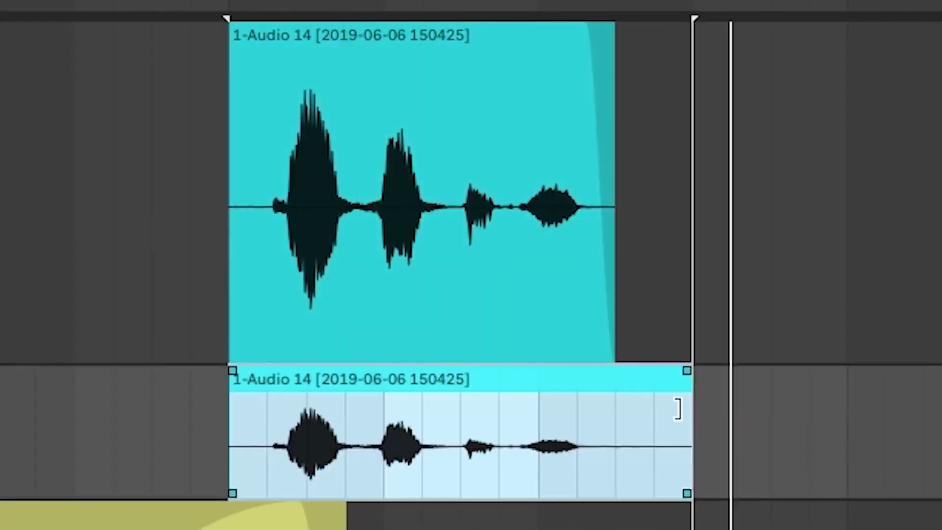
{"action": "left_click_drag", "start_coordinate": [727, 379], "coordinate": [611, 379]}
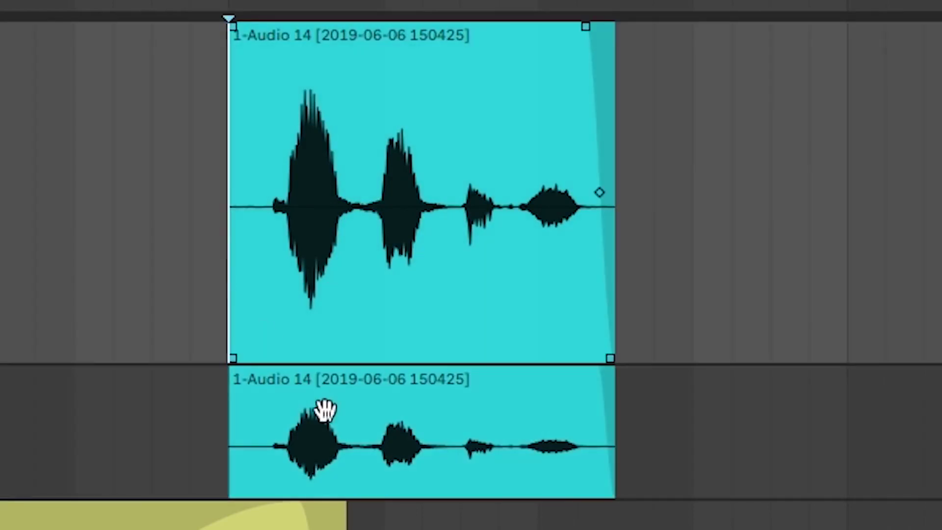
{"action": "key", "text": "space"}
{"action": "left_click_drag", "start_coordinate": [233, 29], "coordinate": [267, 33]}
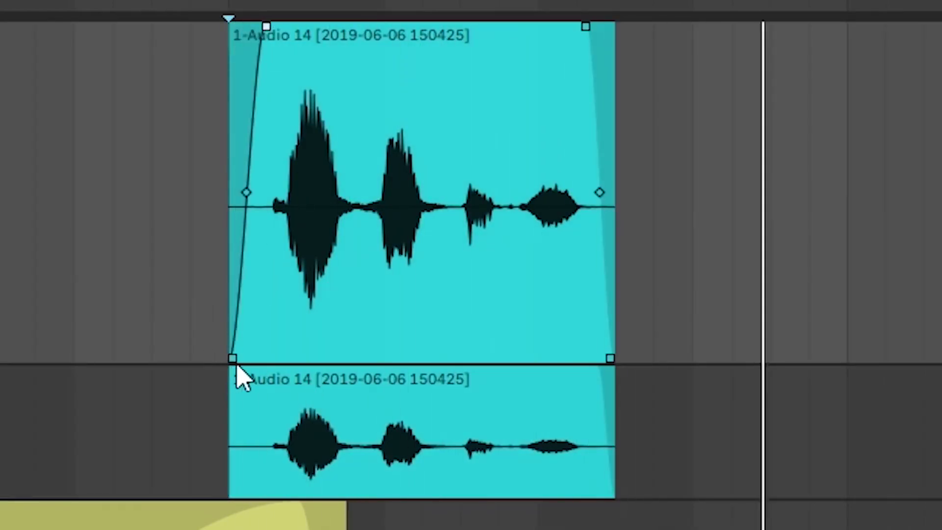
{"action": "left_click", "coordinate": [243, 390]}
{"action": "left_click", "coordinate": [115, 272]}
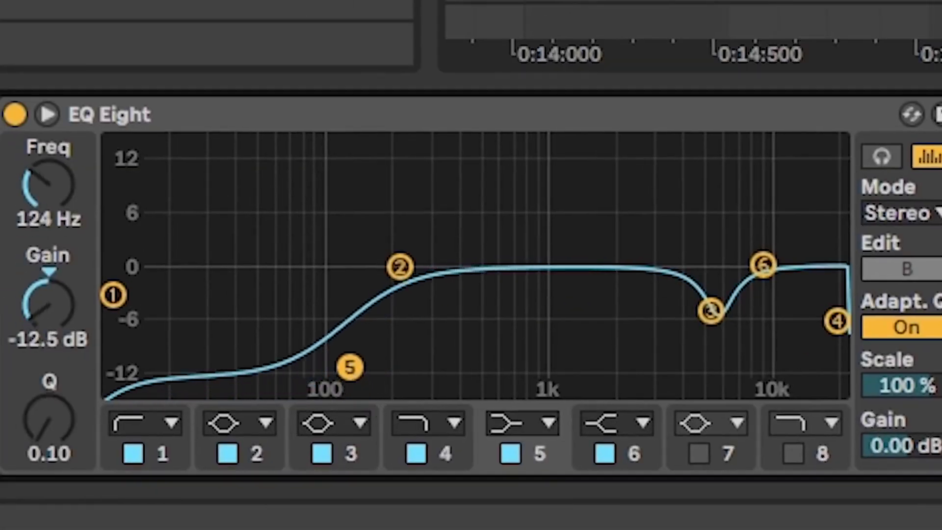
- Raise EQ band 5 slightly and add Erosion to 2-Audio in Sine mode, ~5.19 kHz, amount 43
{"action": "left_click_drag", "start_coordinate": [348, 367], "coordinate": [371, 358]}
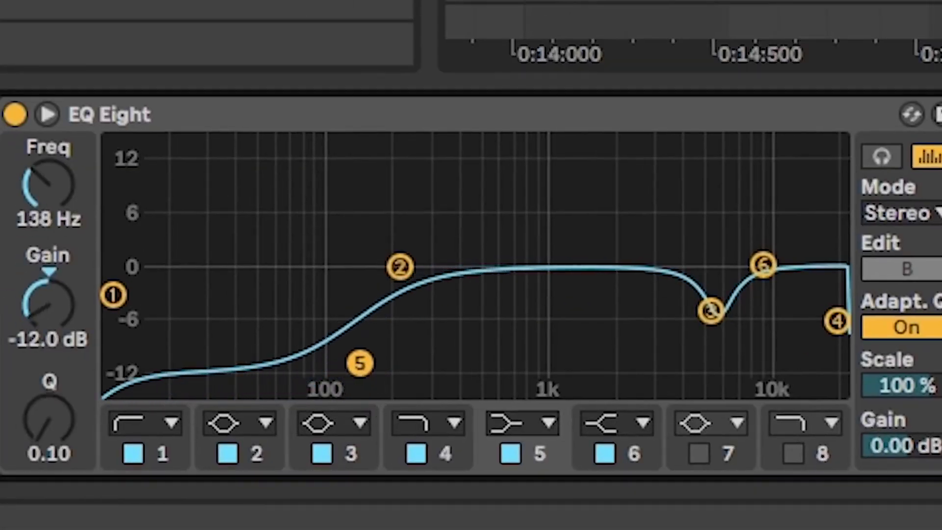
{"action": "key", "text": "space"}
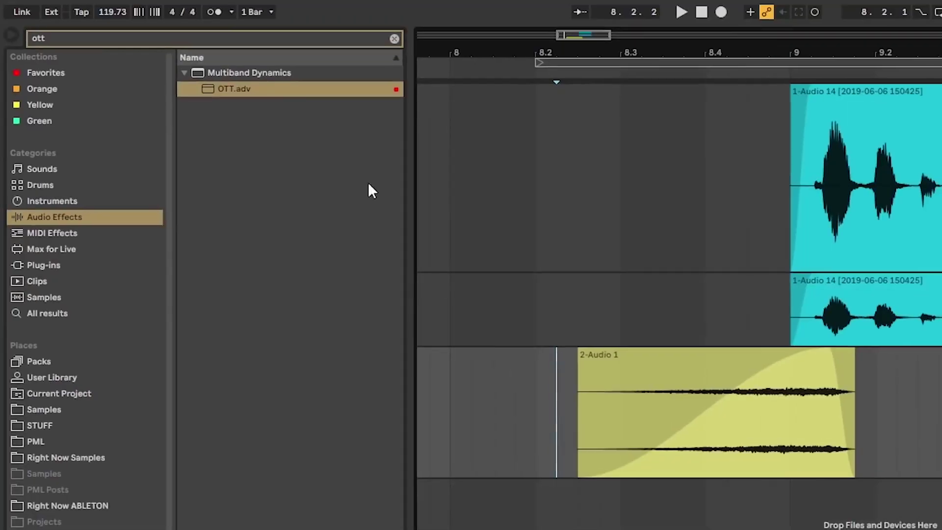
{"action": "left_click", "coordinate": [232, 38]}
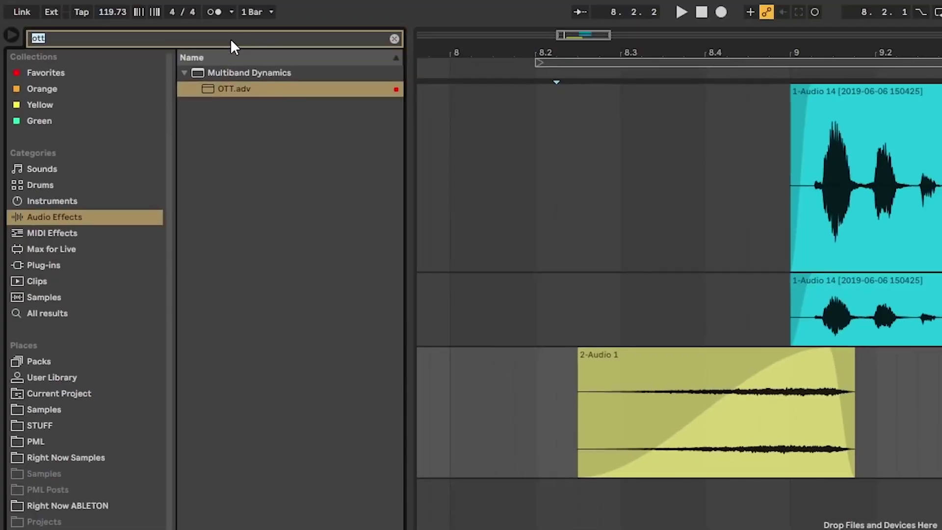
{"action": "type", "text": "erosi"}
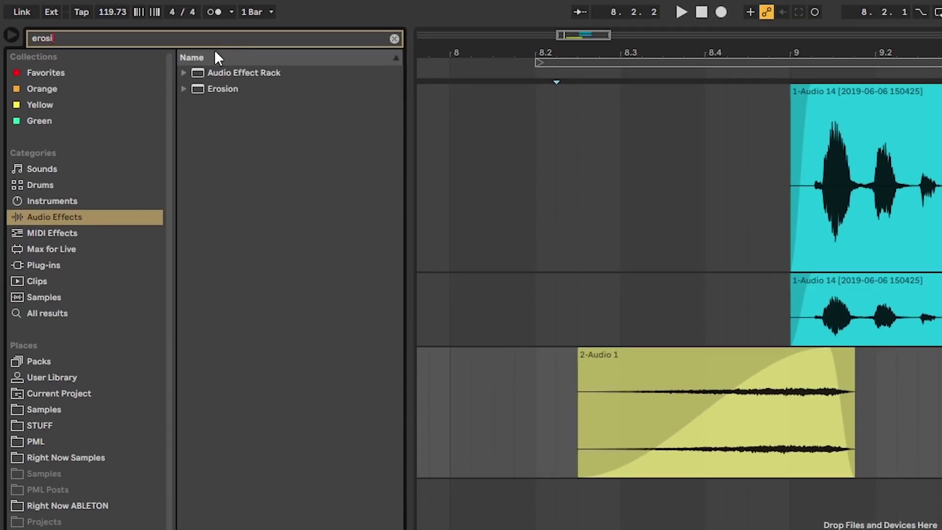
{"action": "left_click_drag", "start_coordinate": [223, 88], "coordinate": [245, 121]}
{"action": "left_click_drag", "start_coordinate": [644, 389], "coordinate": [668, 383]}
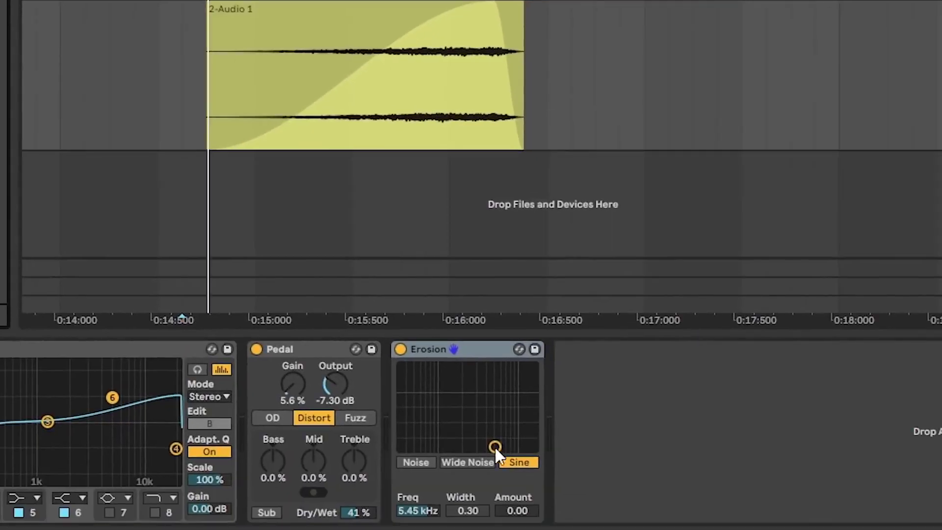
{"action": "mouse_move", "coordinate": [475, 402]}
{"action": "left_mouse_down"}
{"action": "mouse_move", "coordinate": [426, 398]}
{"action": "mouse_move", "coordinate": [492, 410]}
{"action": "left_mouse_up"}
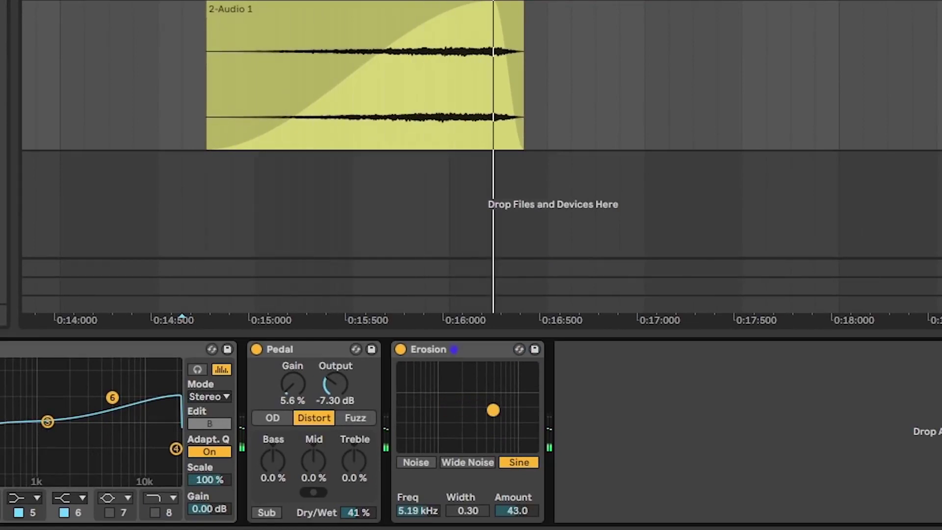
- Show Erosion's Freq automation lane and draw a sweep from high at clip start to low at clip end
{"action": "right_click", "coordinate": [417, 510]}
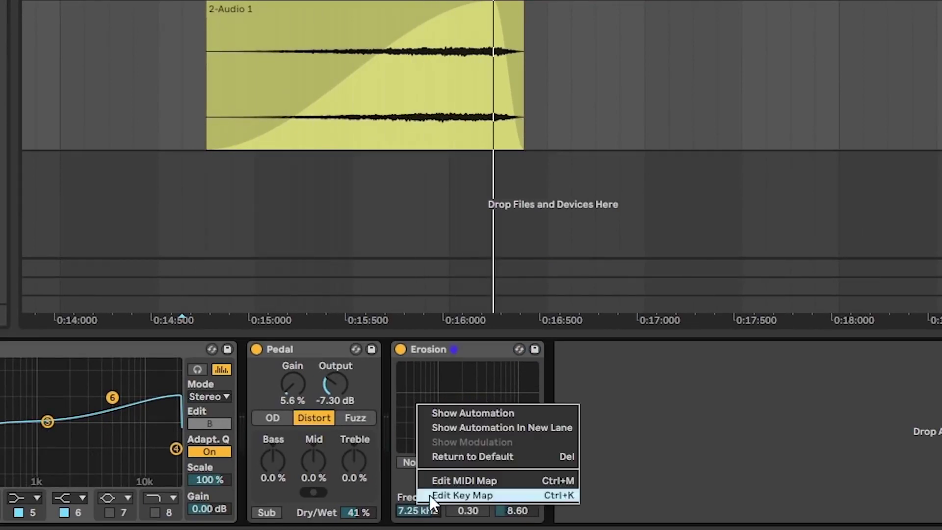
{"action": "left_click", "coordinate": [460, 410]}
{"action": "left_click_drag", "start_coordinate": [214, 48], "coordinate": [207, 21]}
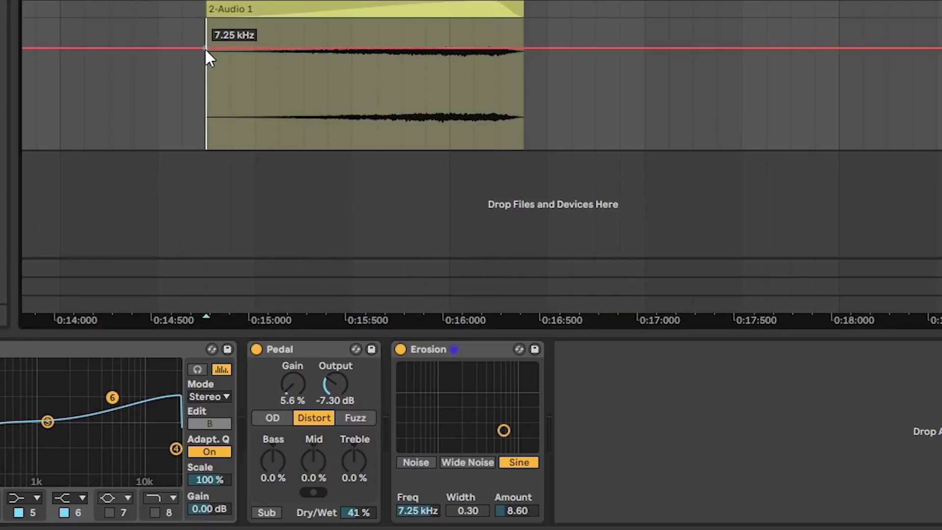
{"action": "left_click_drag", "start_coordinate": [523, 48], "coordinate": [524, 60]}
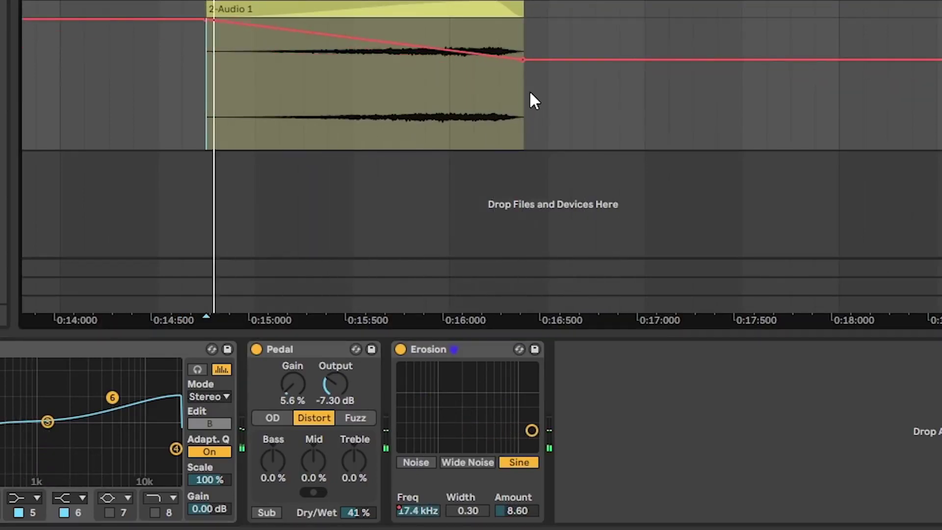